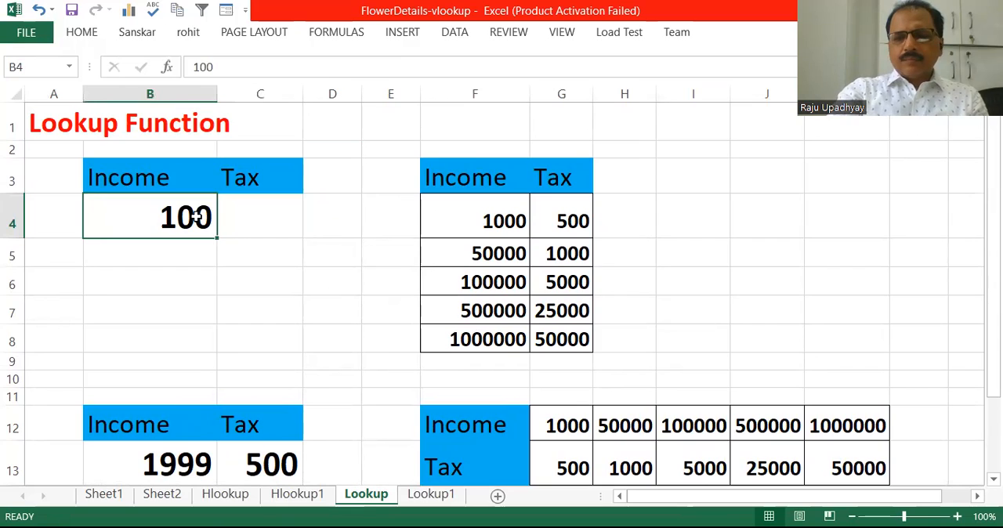
# - Examine the Income and Tax lookup table in F3:G8 and the empty Income and Tax cells B4 and C4
pyautogui.click(475, 202)
pyautogui.moveTo(475, 179); pyautogui.dragTo(567, 338)
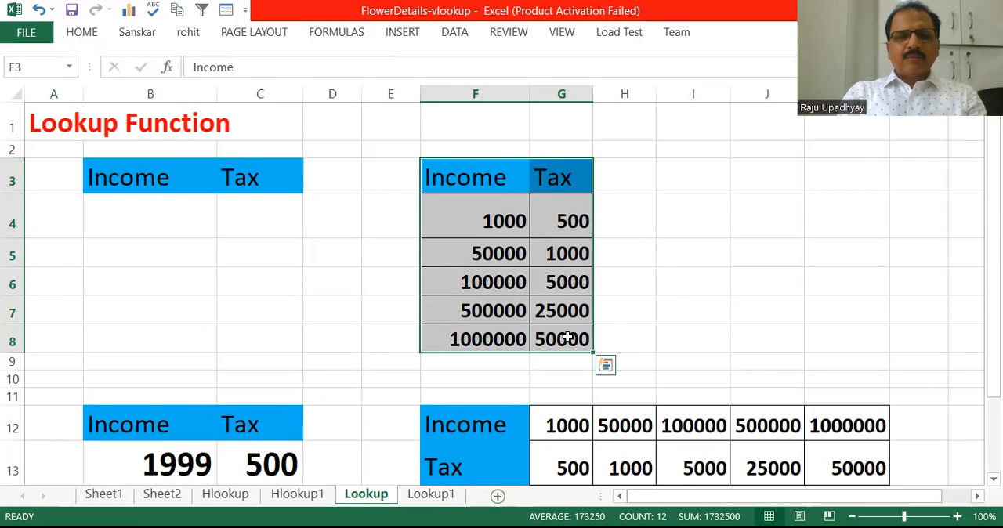
pyautogui.click(492, 226)
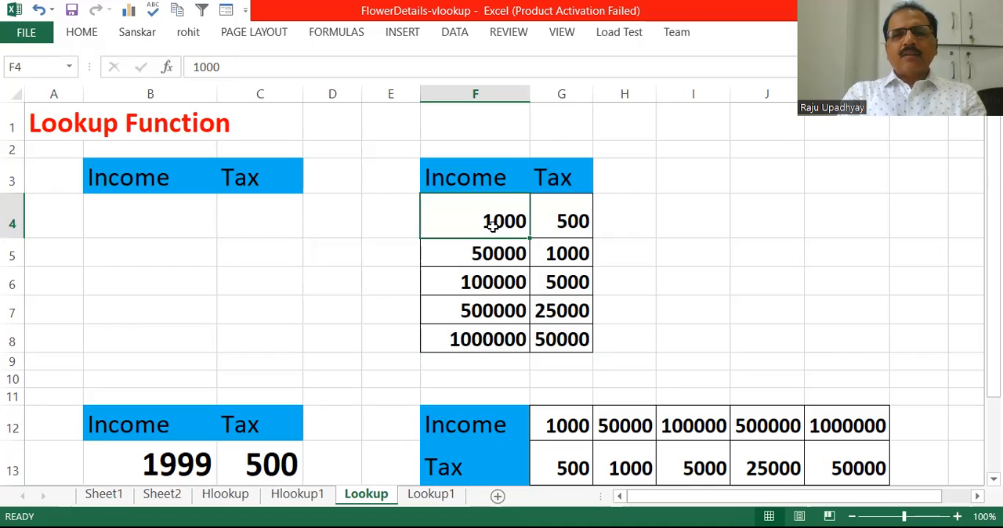
pyautogui.click(571, 225)
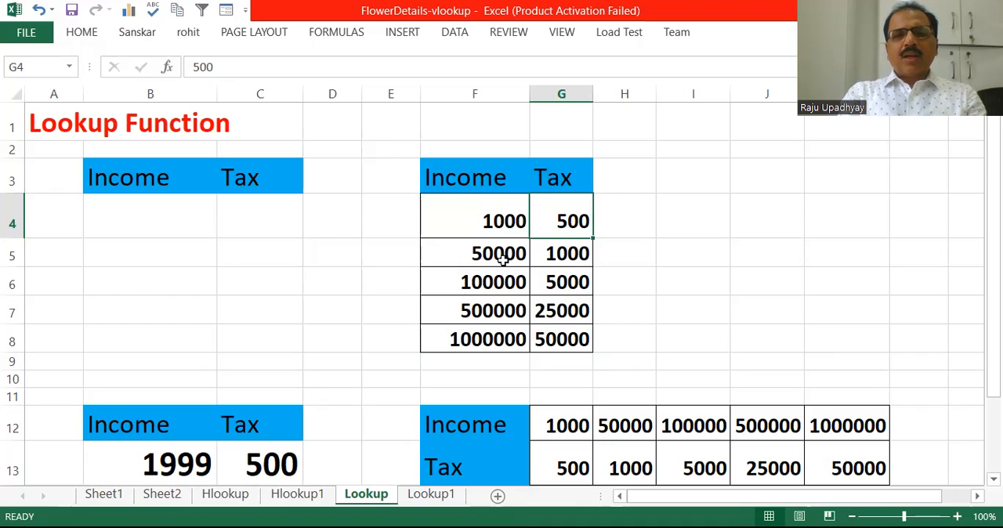
pyautogui.click(577, 259)
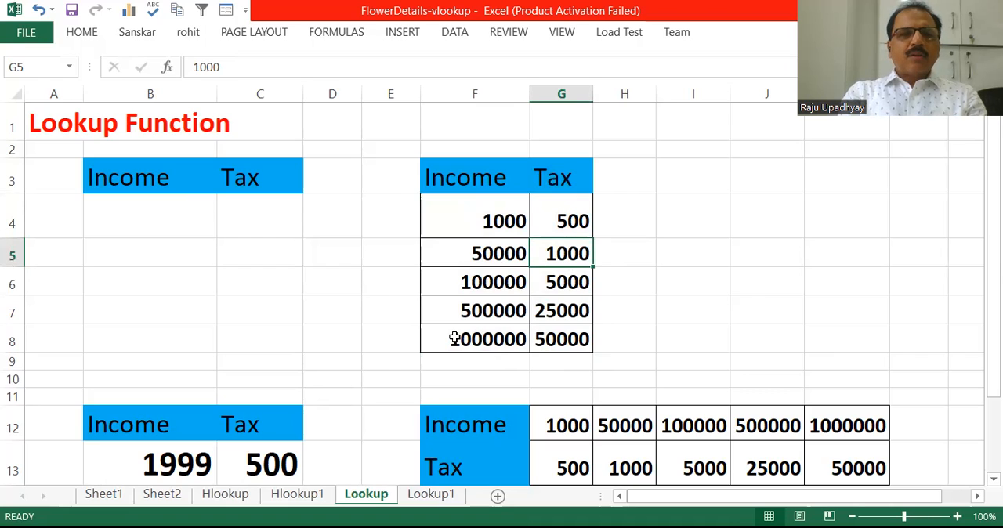
pyautogui.click(266, 210)
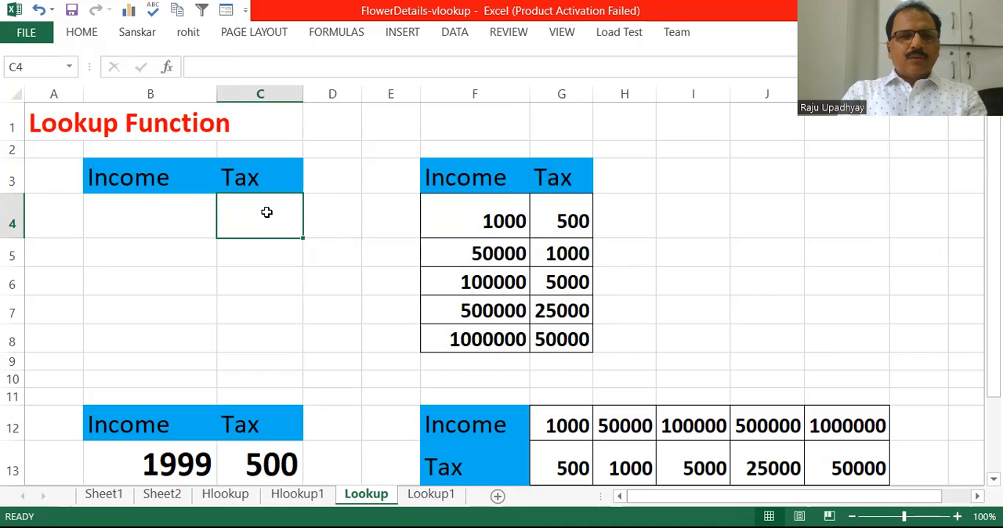
pyautogui.click(147, 216)
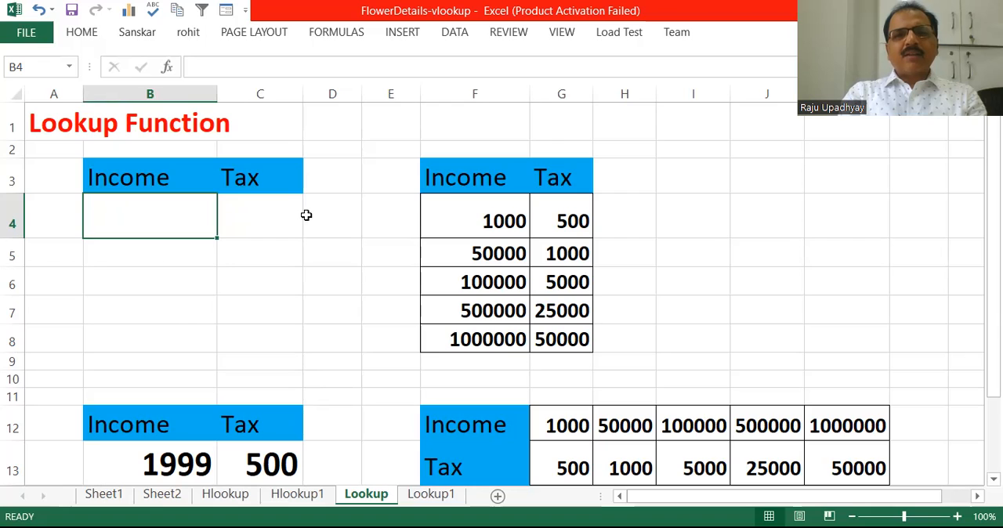
pyautogui.click(463, 182)
pyautogui.moveTo(546, 187); pyautogui.dragTo(563, 335)
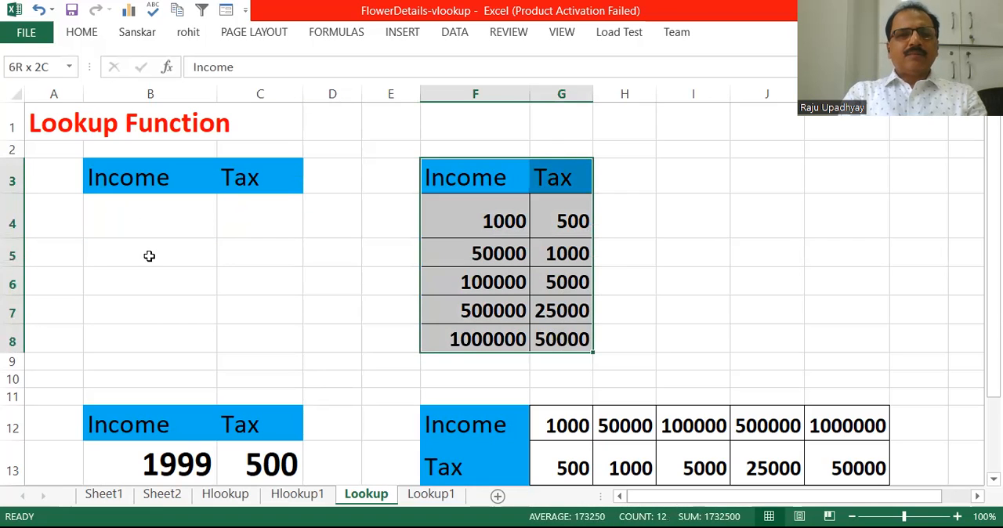
# - Enter the formula =LOOKUP(B4,F4:G8) in Tax cell C4
pyautogui.click(265, 209)
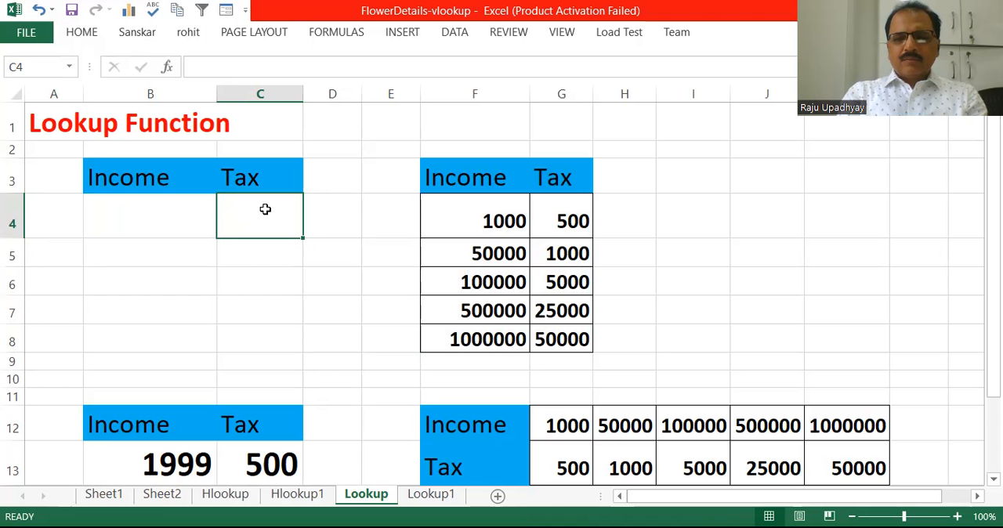
pyautogui.write('=')
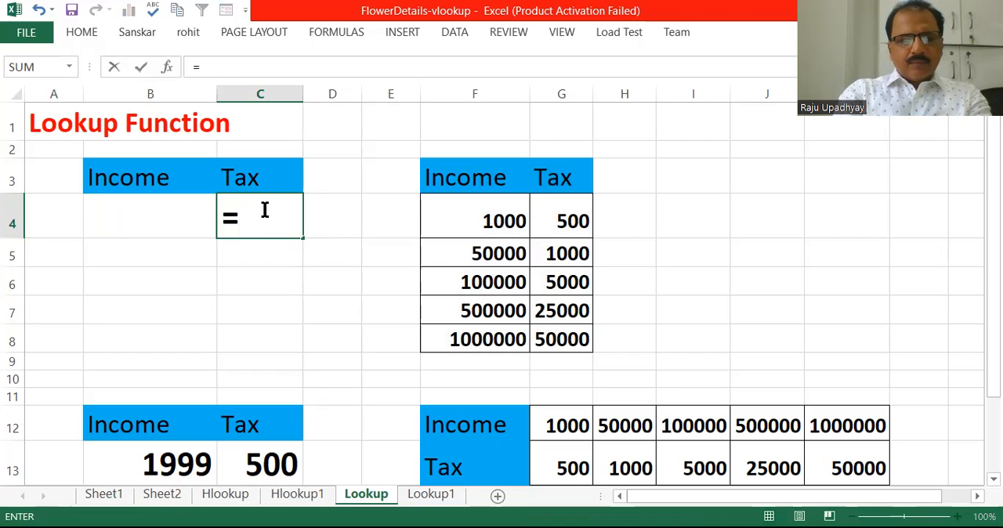
pyautogui.write('L')
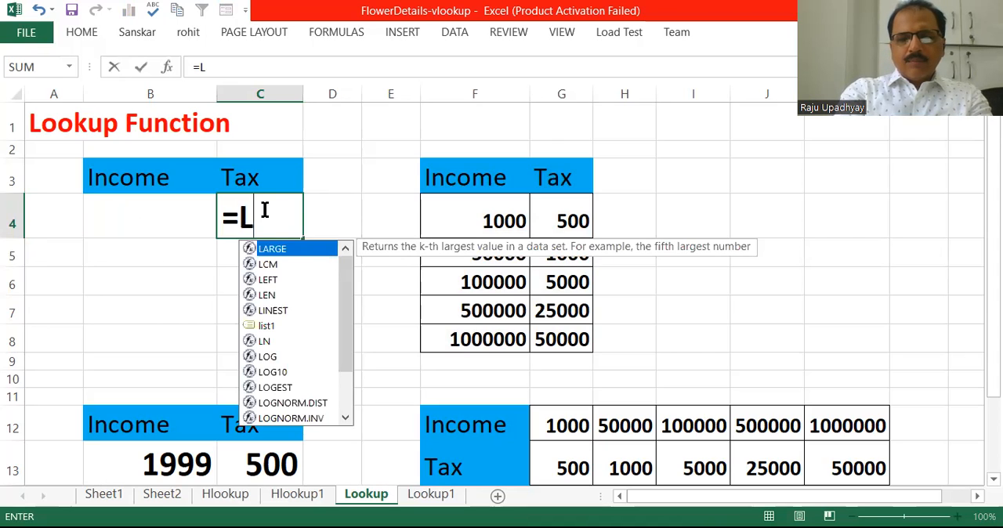
pyautogui.write('OOKUP')
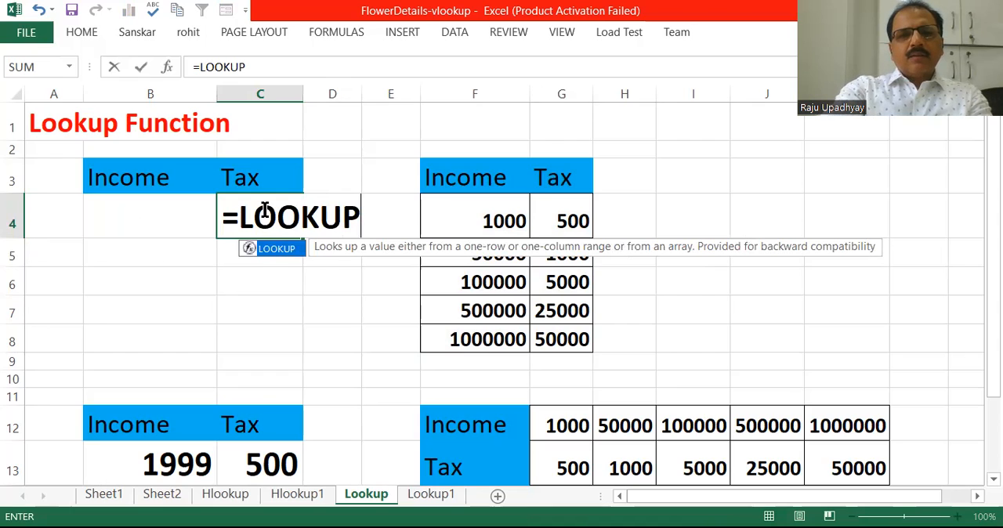
pyautogui.write('(')
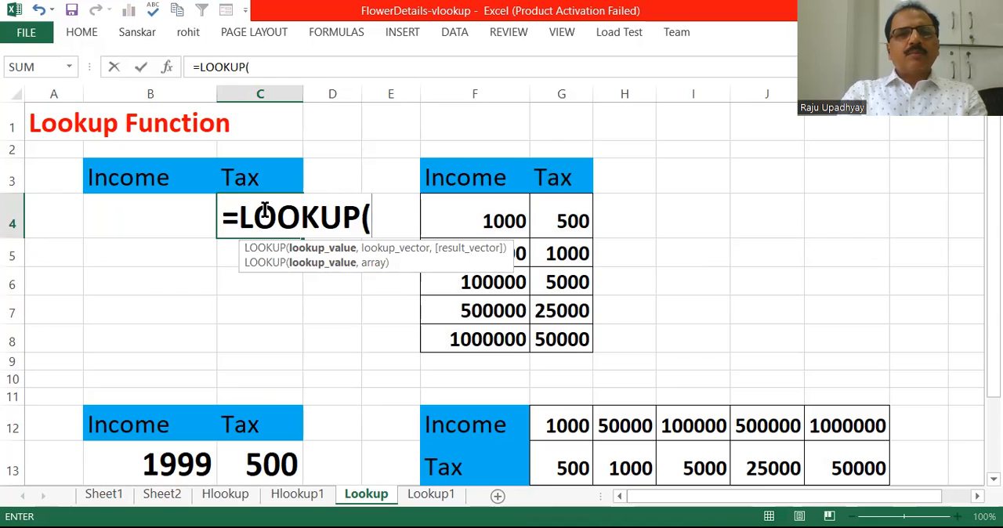
pyautogui.click(169, 218)
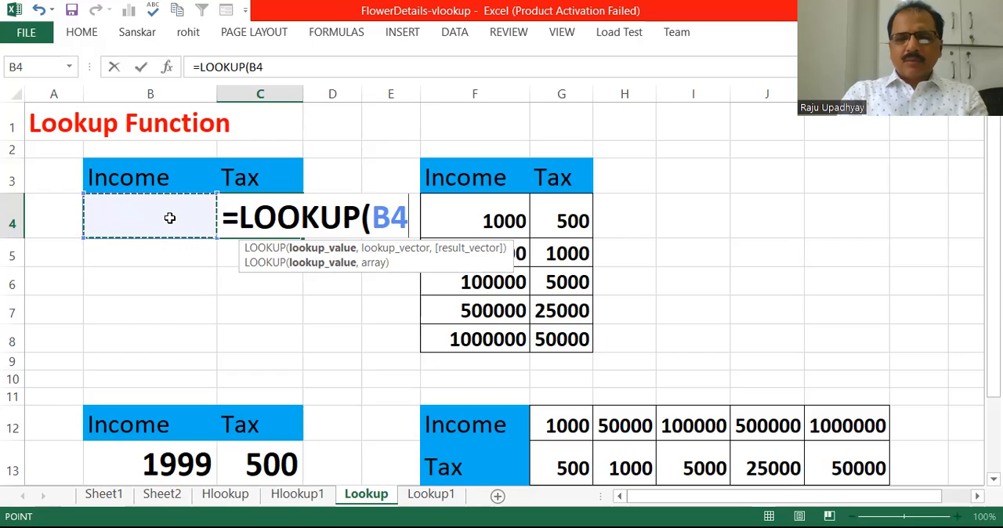
pyautogui.write(',')
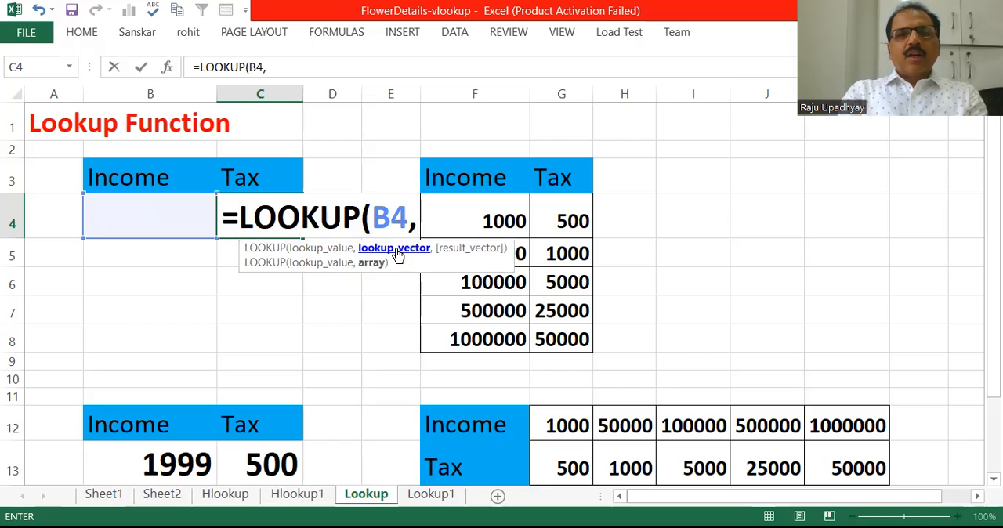
pyautogui.click(472, 215)
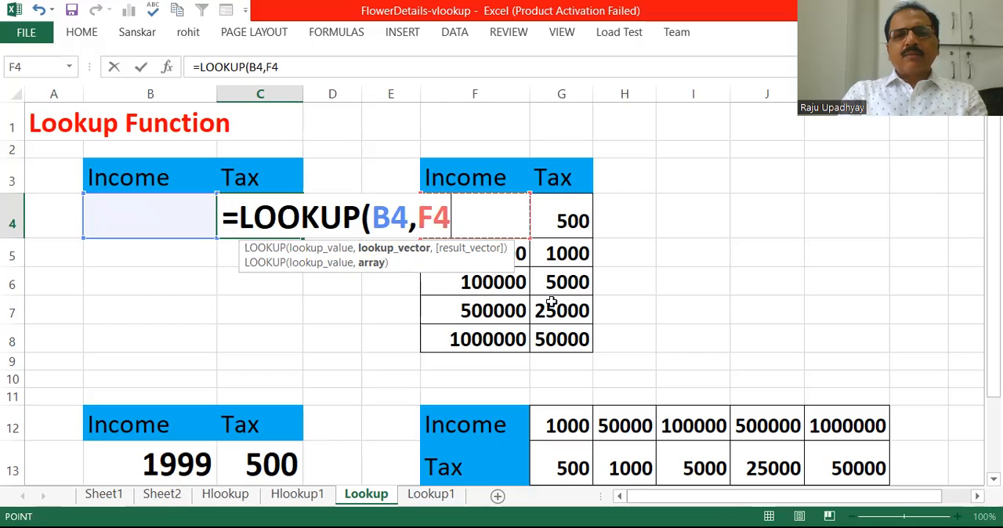
pyautogui.keyDown('shift'); pyautogui.click(552, 331); pyautogui.keyUp('shift')
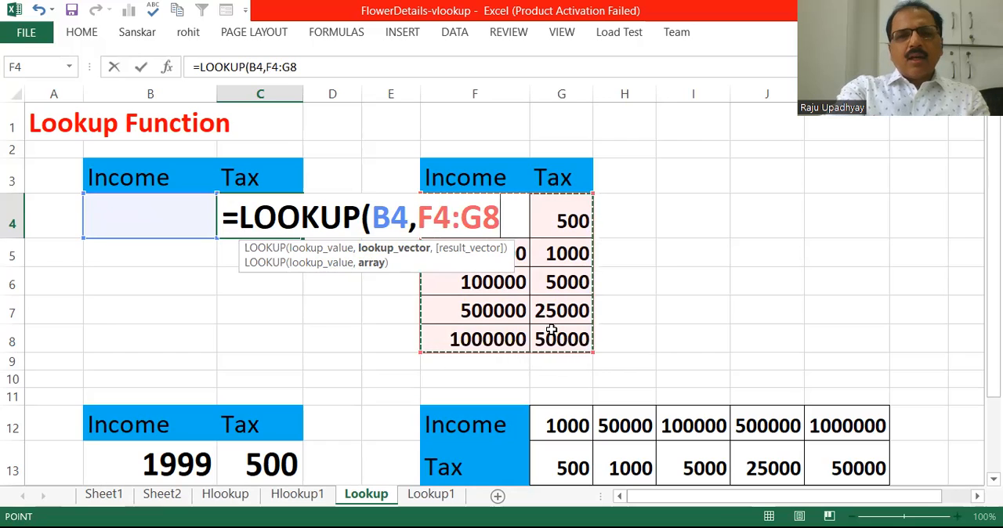
pyautogui.write(')')
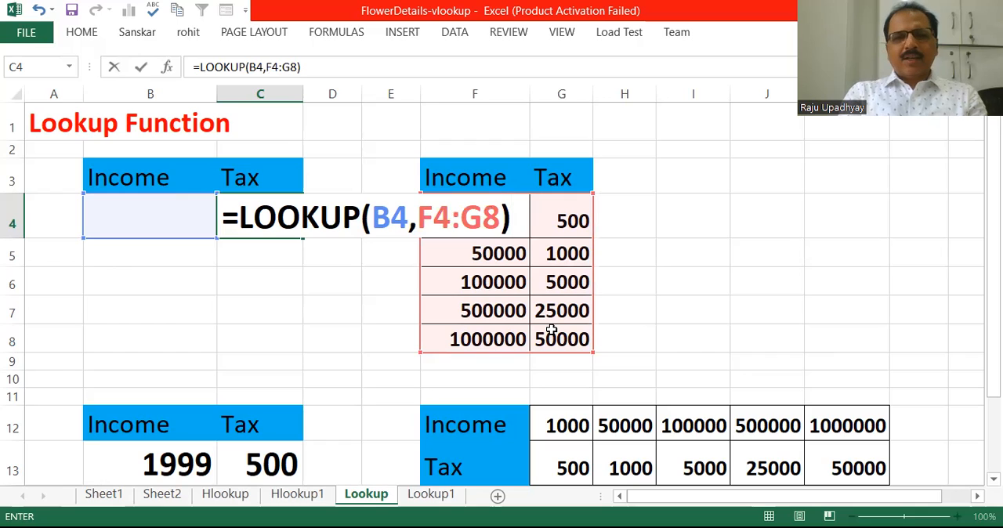
pyautogui.press('Return')
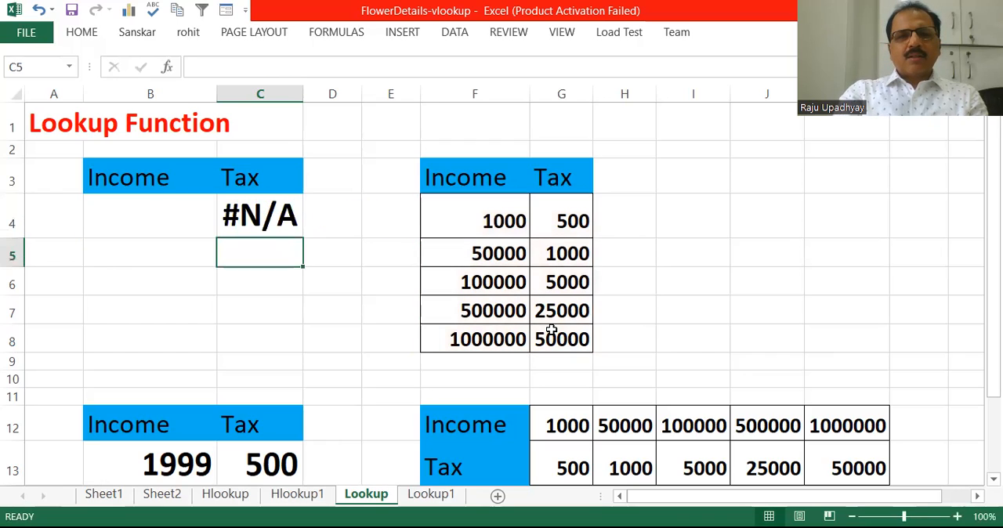
# - Enter an income of 49000 in B4 and check the tax returned in C4
pyautogui.click(168, 213)
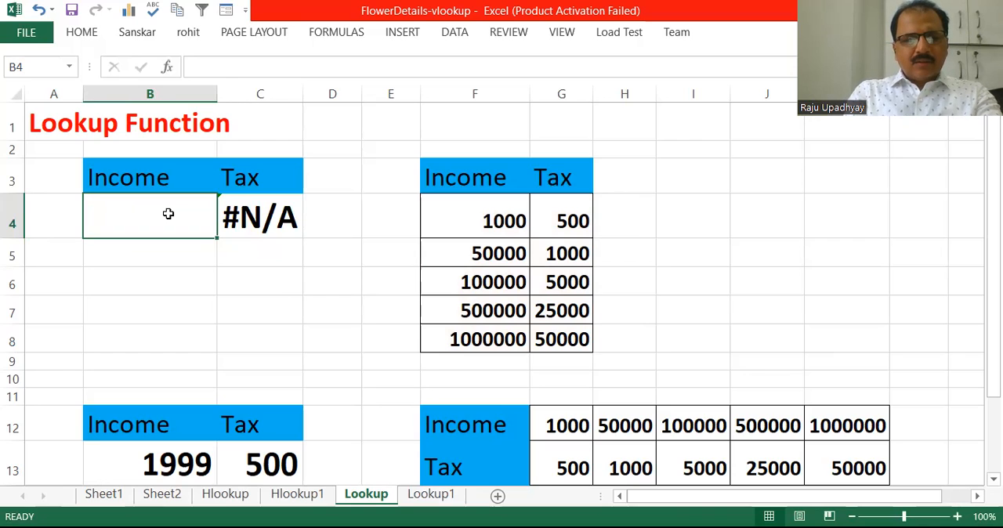
pyautogui.write('49')
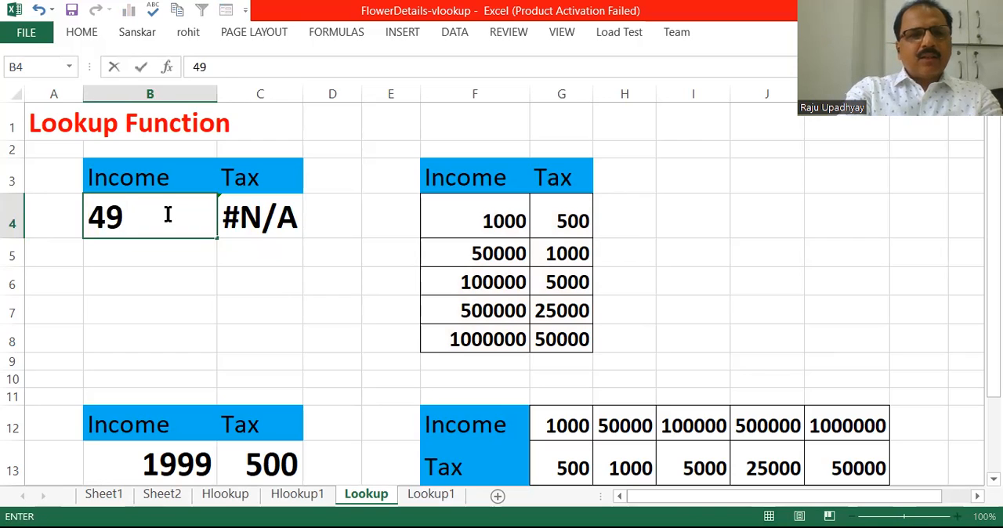
pyautogui.write('000')
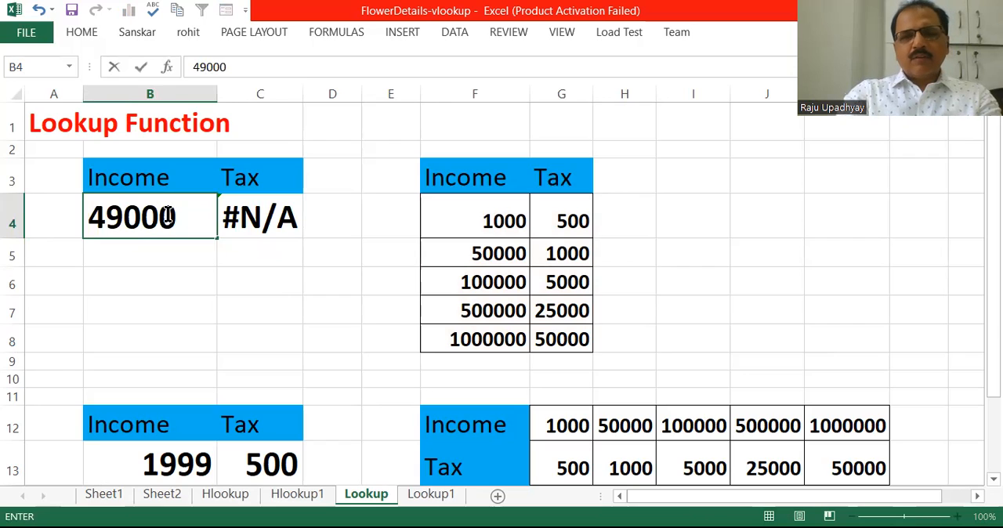
pyautogui.press('Return')
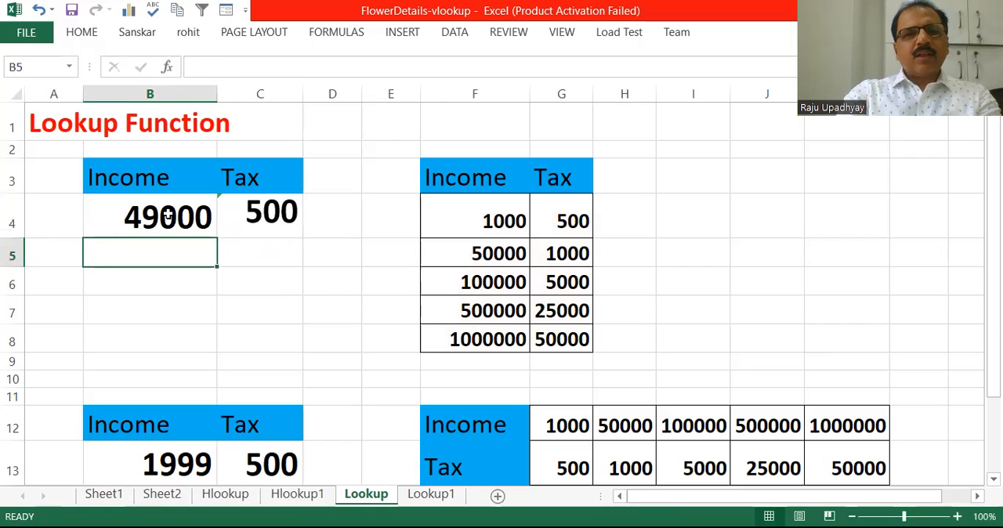
pyautogui.click(256, 218)
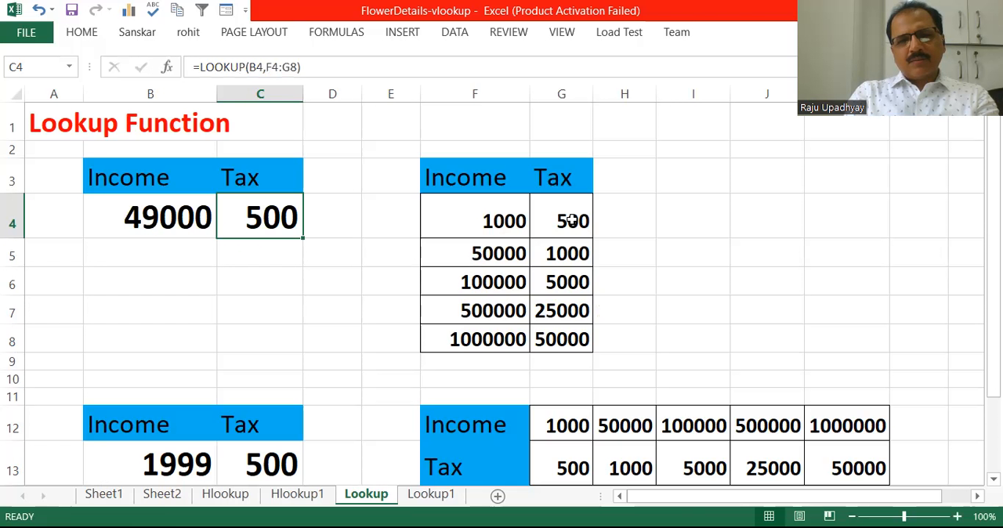
# - Set the income in B4 to 110000
pyautogui.click(196, 221)
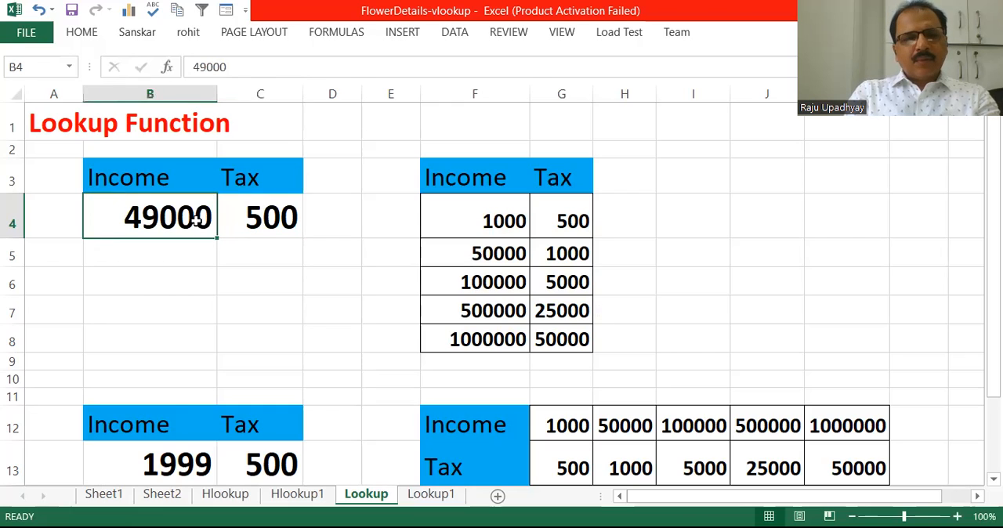
pyautogui.write('1')
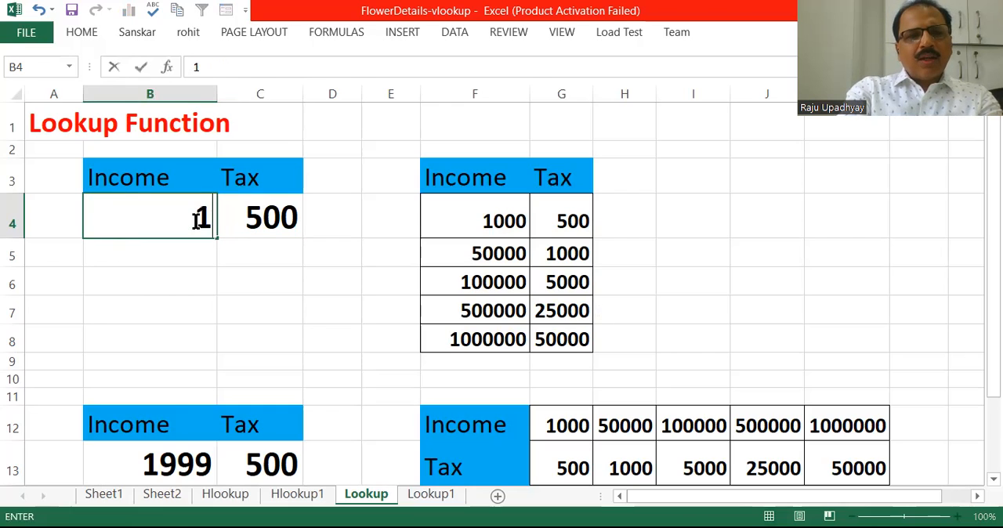
pyautogui.write('1')
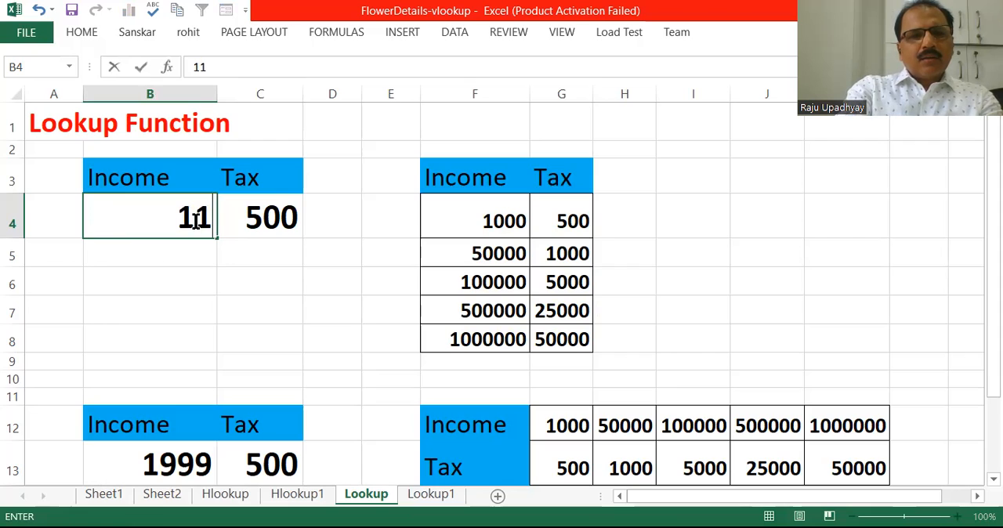
pyautogui.write('0')
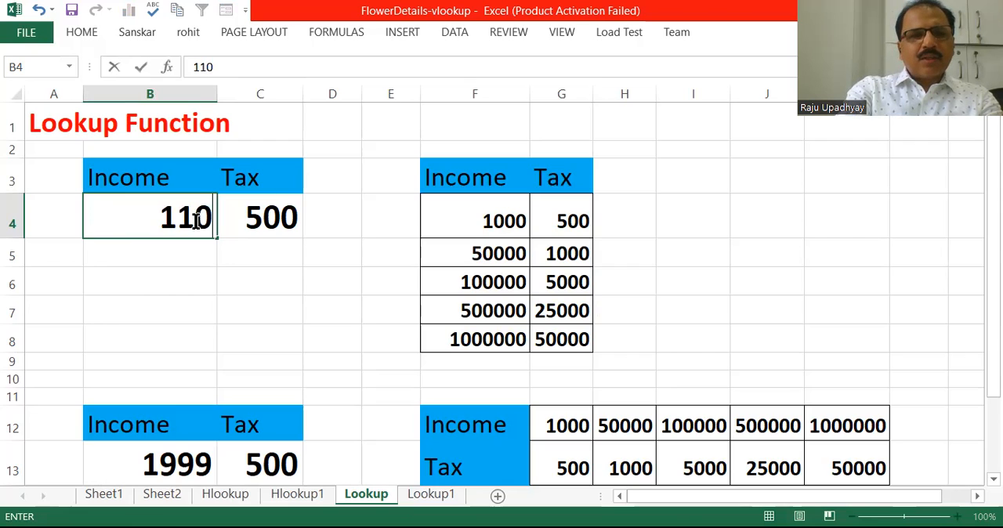
pyautogui.write('000')
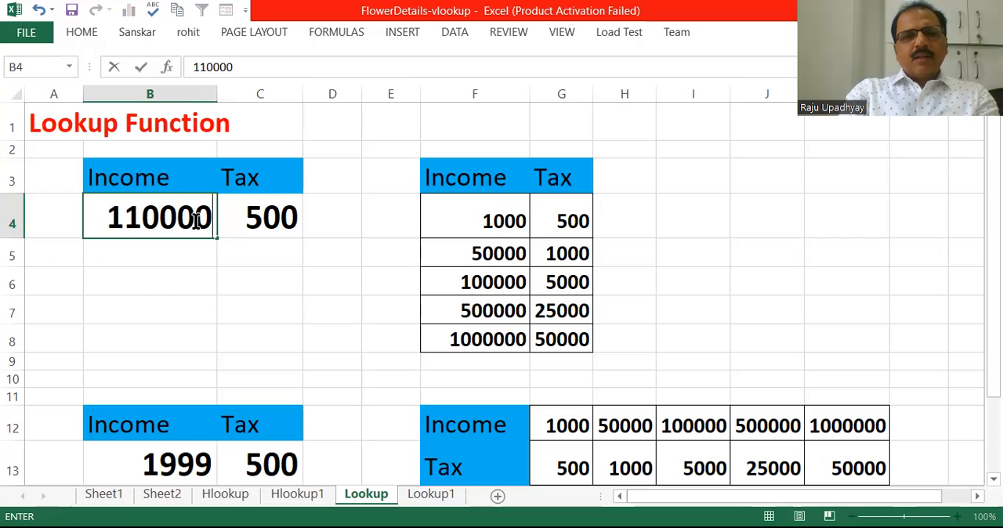
pyautogui.press('Return')
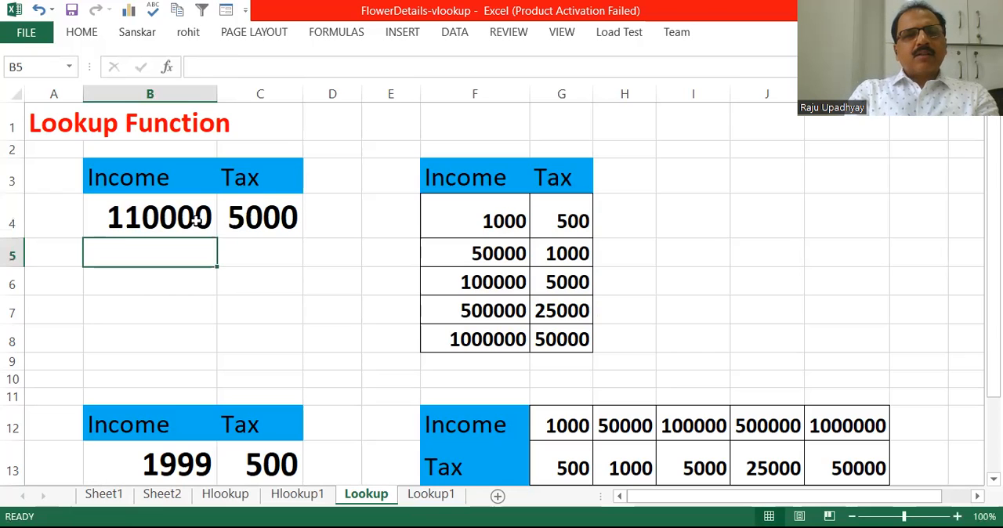
# - Compare the tax in C4 with the 100000 row of the table, and review its LOOKUP formula and array F4:G8
pyautogui.click(264, 213)
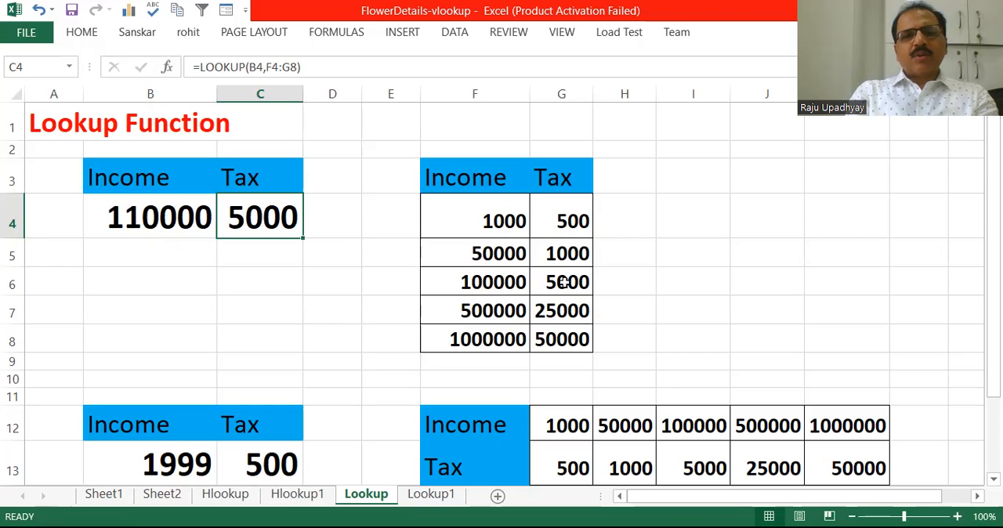
pyautogui.click(499, 285)
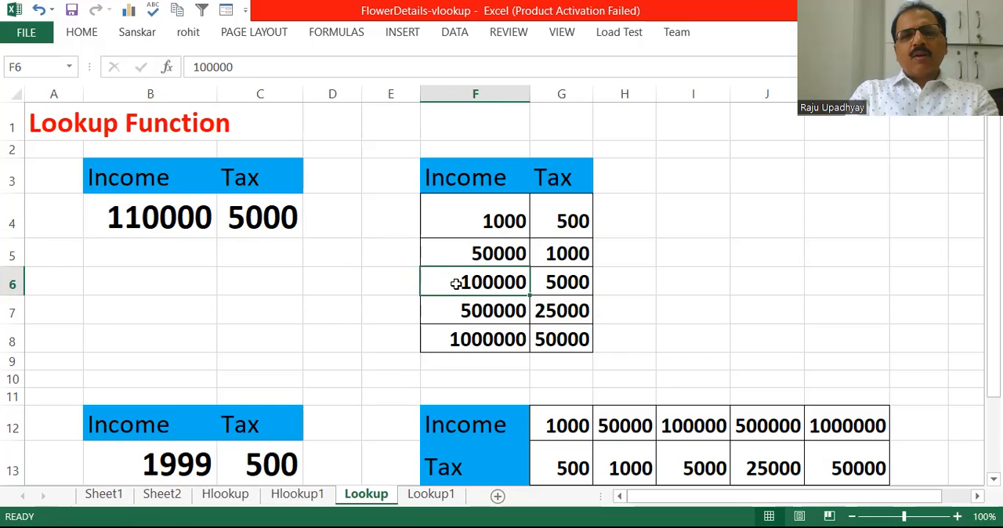
pyautogui.moveTo(455, 284)
pyautogui.mouseDown()
pyautogui.moveTo(456, 304)
pyautogui.moveTo(457, 285)
pyautogui.mouseUp()
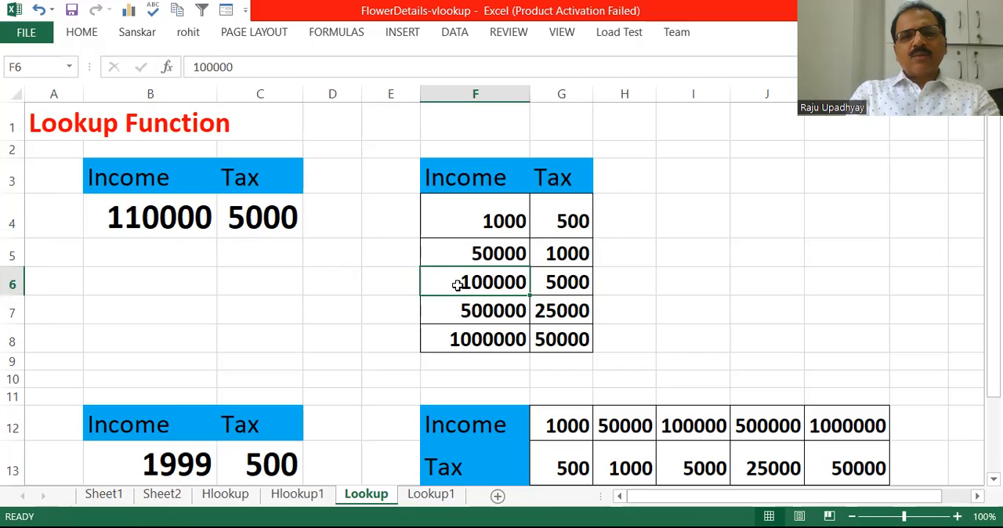
pyautogui.click(564, 287)
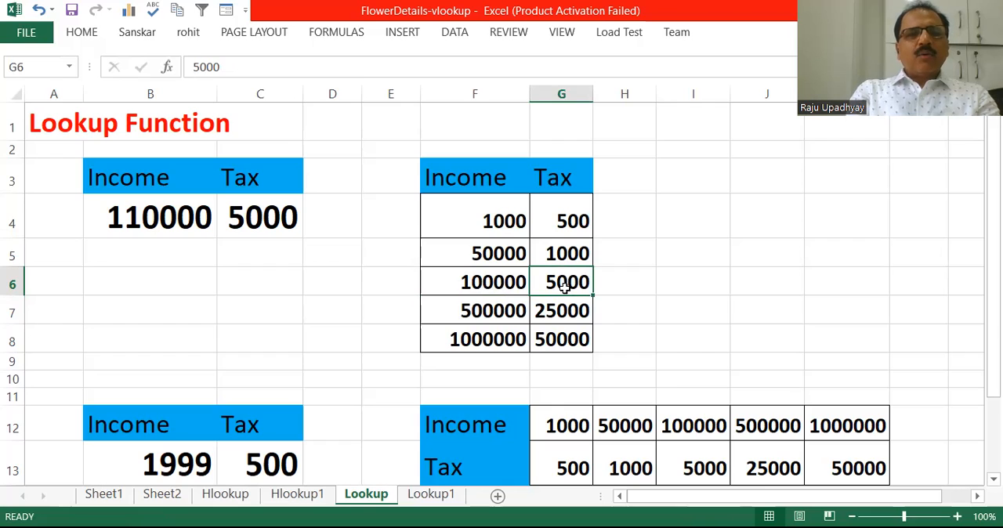
pyautogui.click(259, 226)
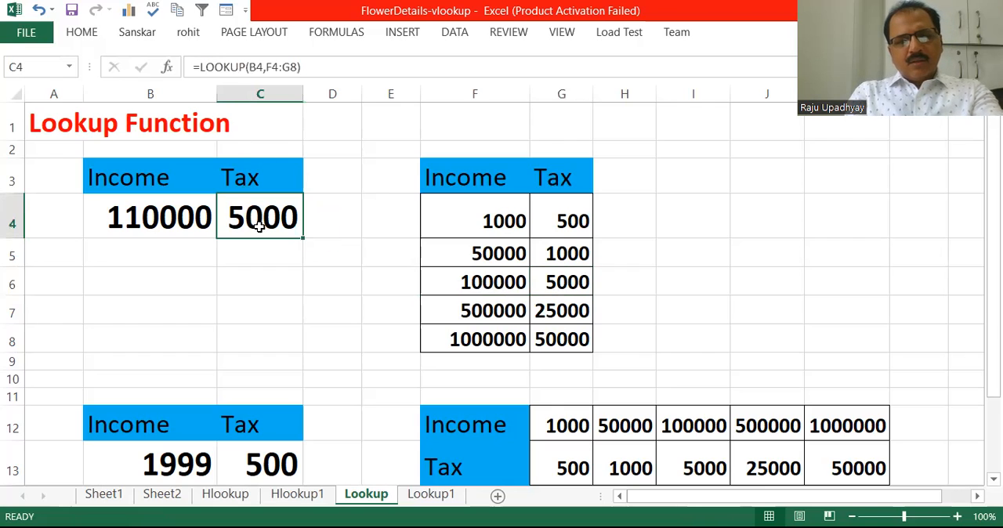
pyautogui.doubleClick(259, 225)
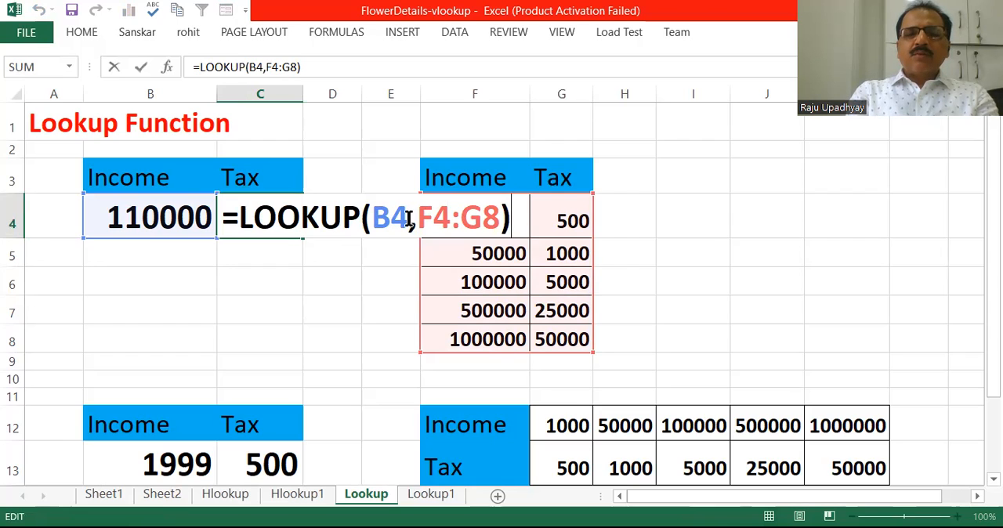
pyautogui.press('Return')
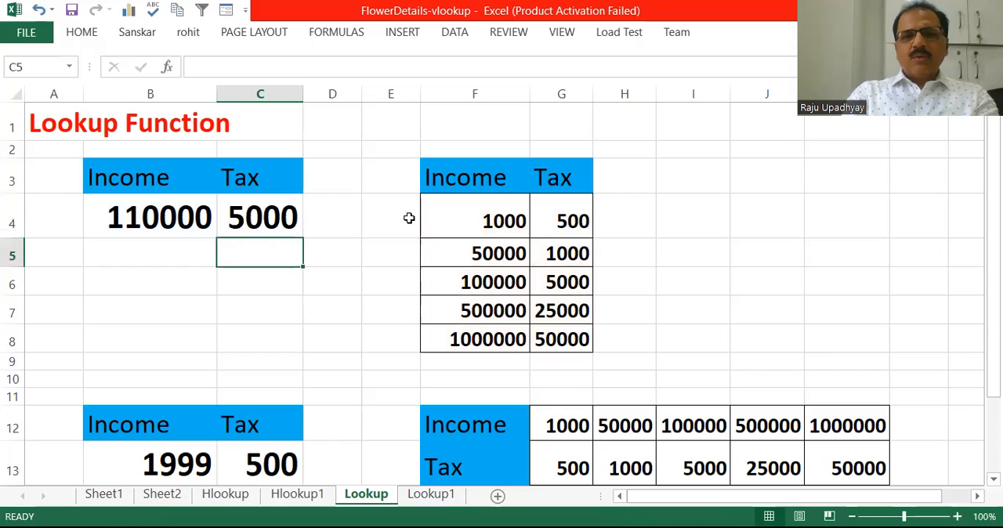
pyautogui.click(502, 219)
pyautogui.moveTo(501, 219)
pyautogui.mouseDown()
pyautogui.moveTo(550, 256)
pyautogui.moveTo(548, 335)
pyautogui.mouseUp()
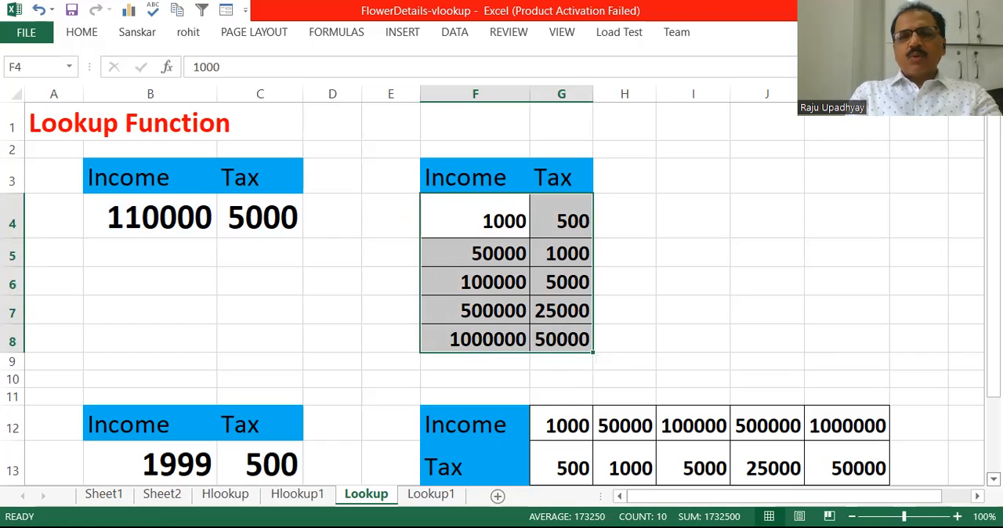
# - Clear Income cell B13 and Tax cell C13 beside the horizontal Income/Tax table in rows 12 and 13
pyautogui.click(992, 478)
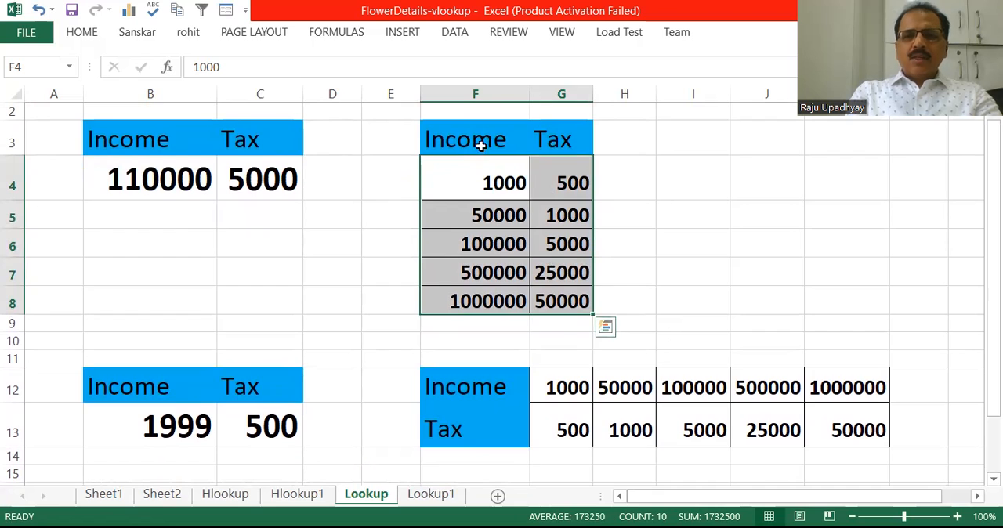
pyautogui.click(477, 389)
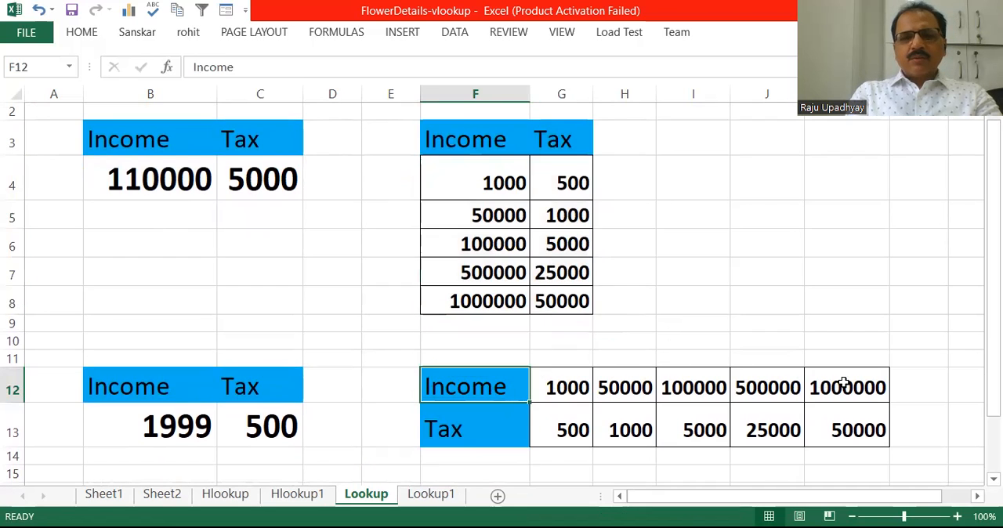
pyautogui.click(567, 432)
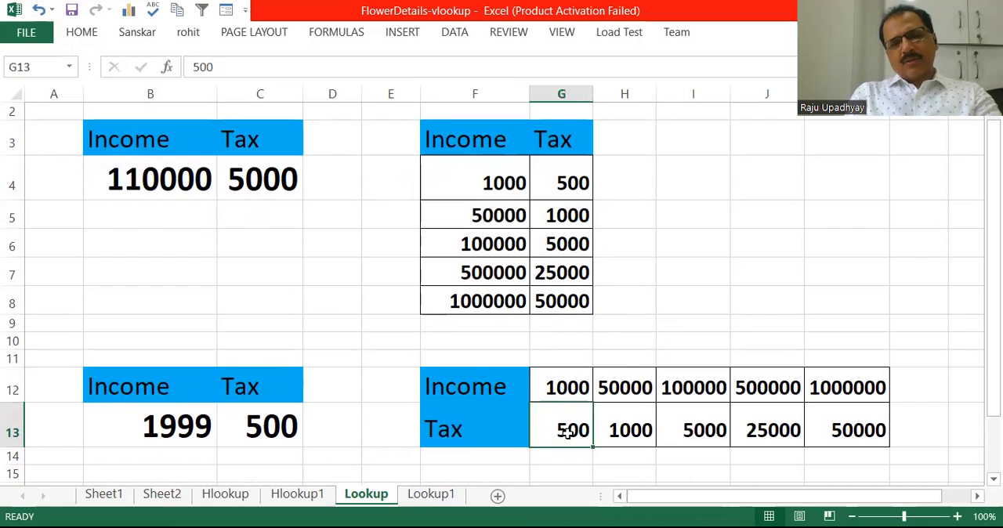
pyautogui.click(188, 434)
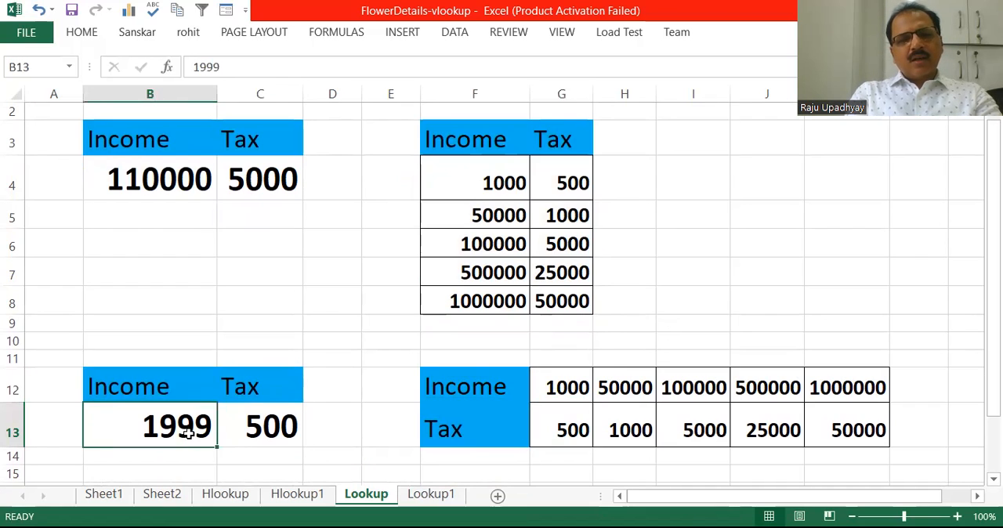
pyautogui.press('Delete')
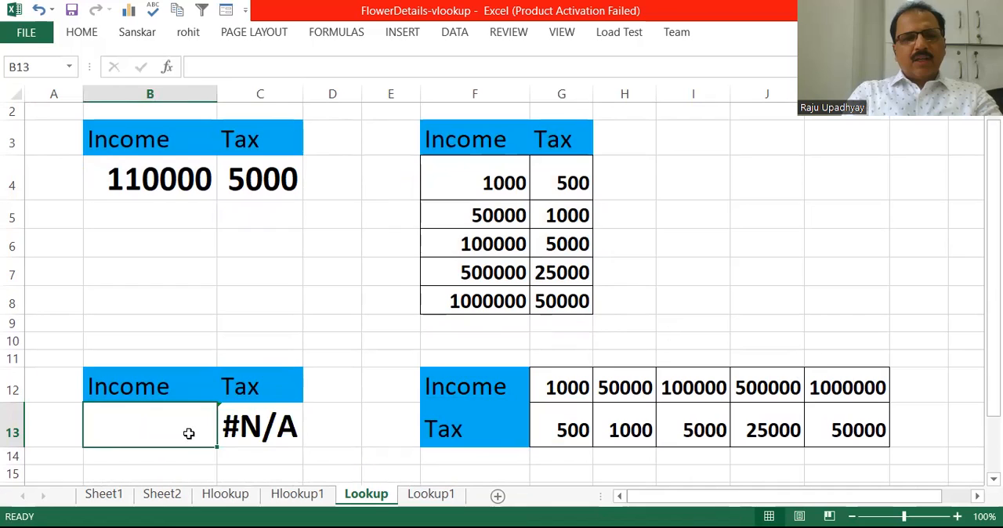
pyautogui.click(260, 425)
pyautogui.press('Delete')
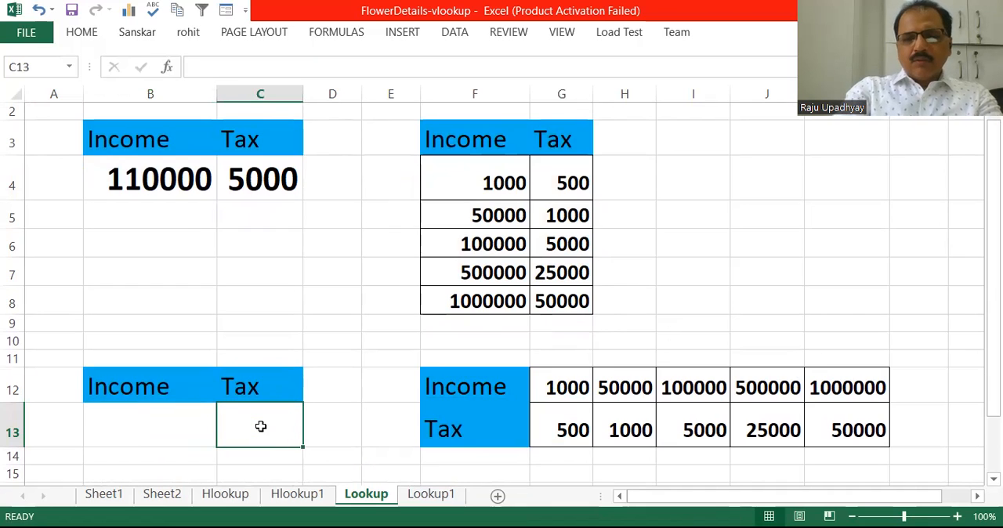
# - Enter the formula =LOOKUP(B13,G12:K13) in Tax cell C13
pyautogui.write('=')
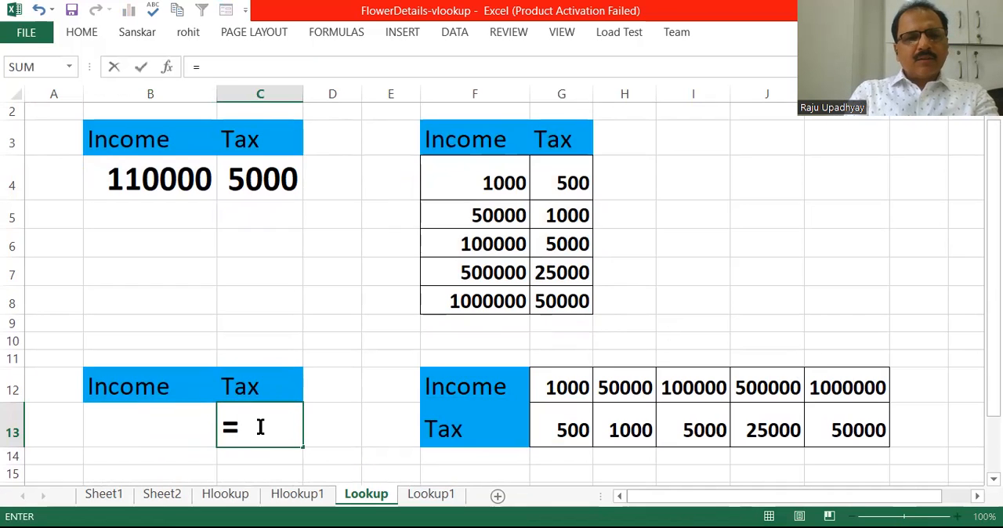
pyautogui.write('L')
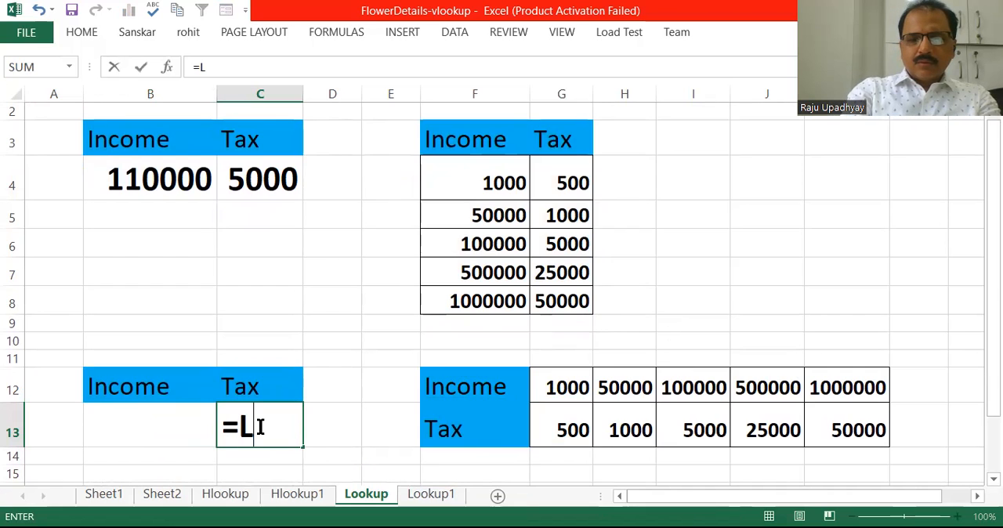
pyautogui.write('OOKUP')
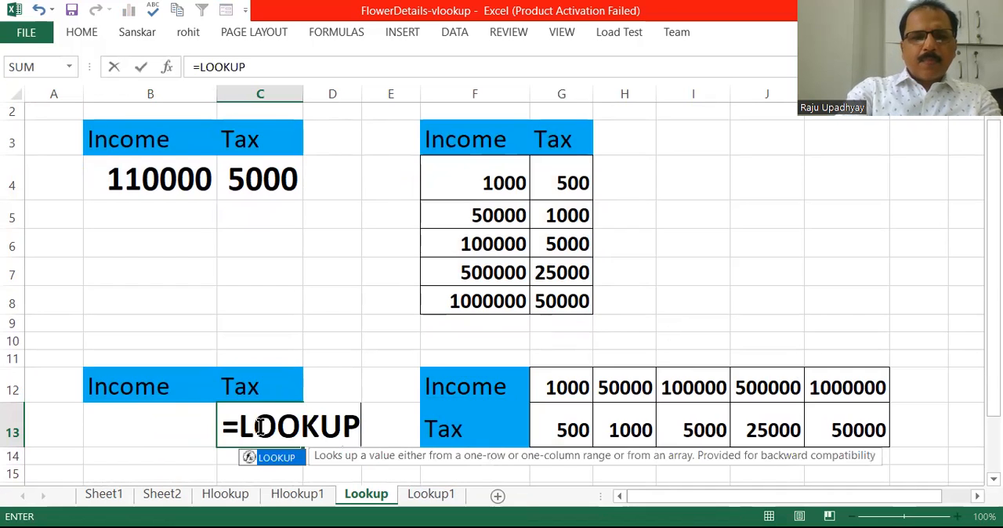
pyautogui.write('(')
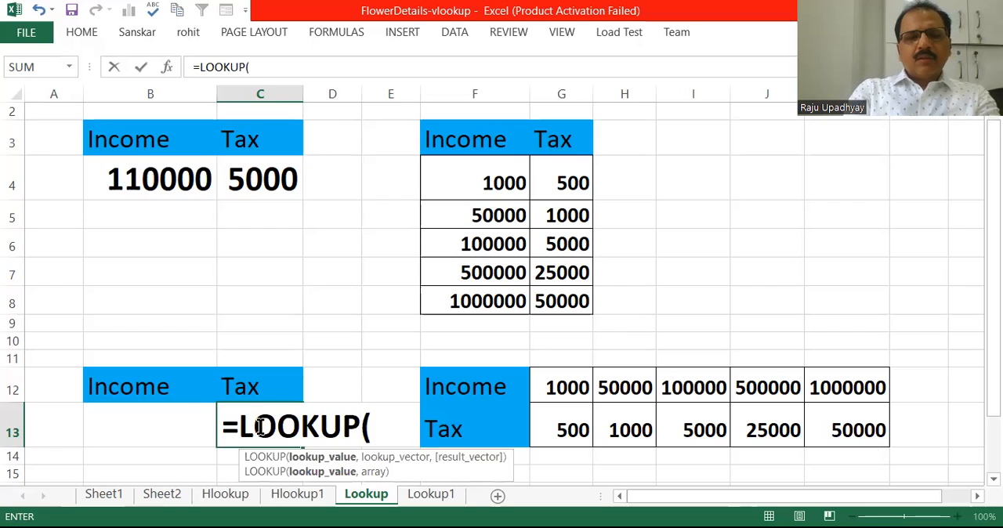
pyautogui.click(150, 426)
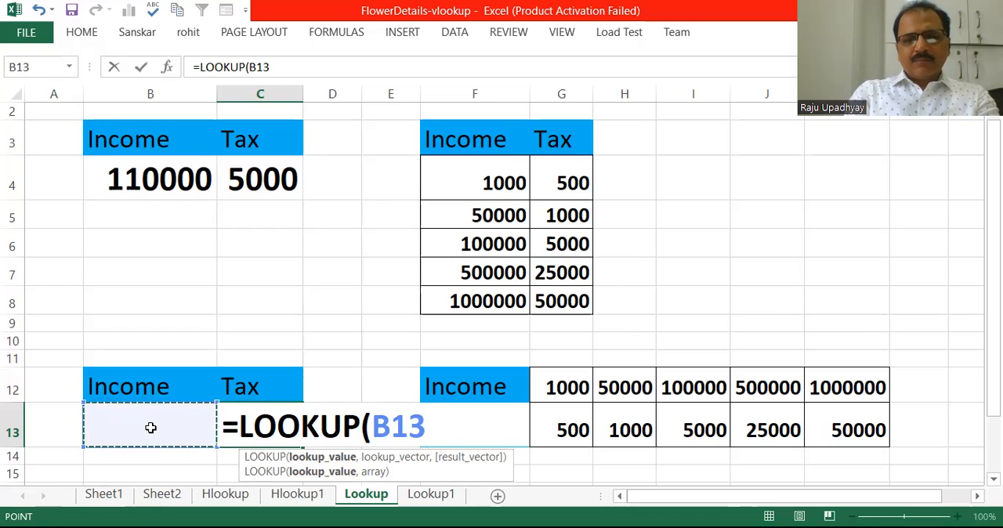
pyautogui.write(',')
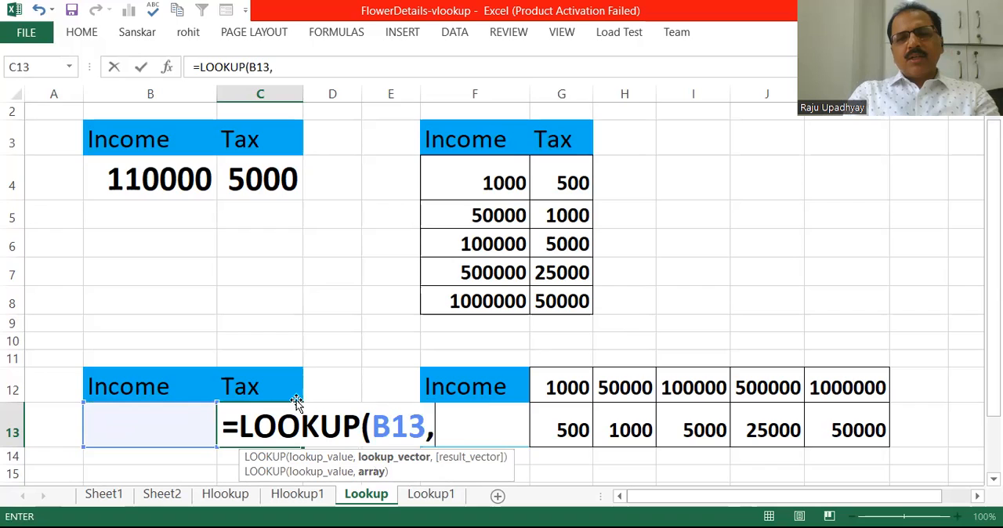
pyautogui.click(564, 385)
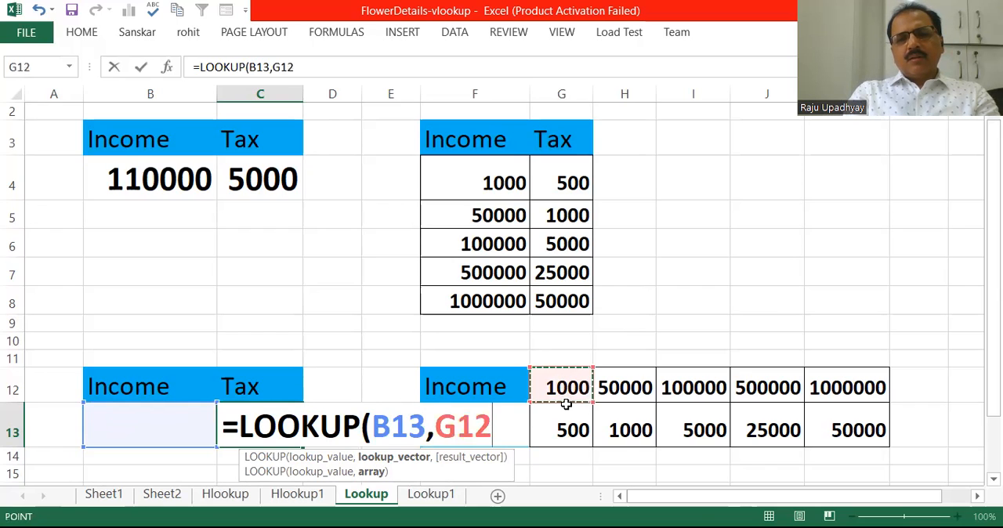
pyautogui.moveTo(566, 403); pyautogui.dragTo(578, 416)
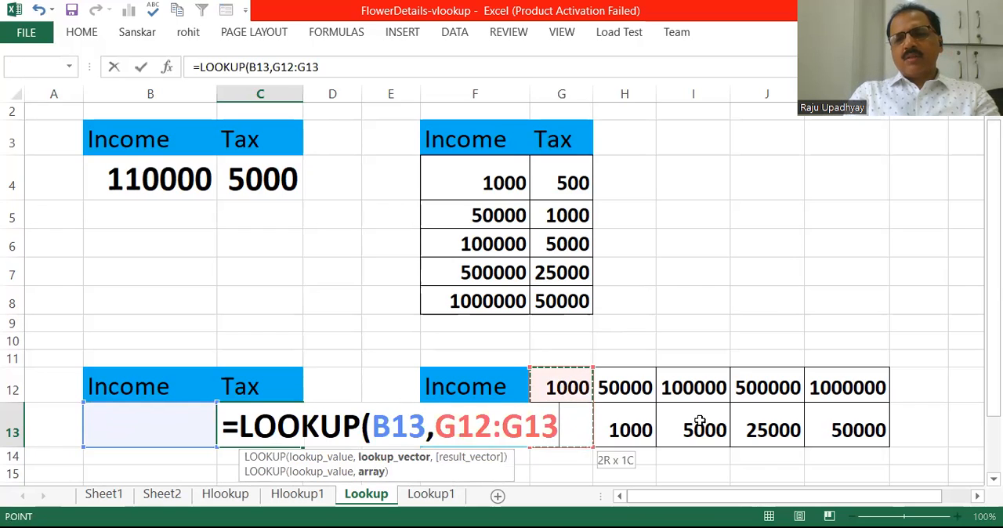
pyautogui.moveTo(798, 417); pyautogui.dragTo(855, 417)
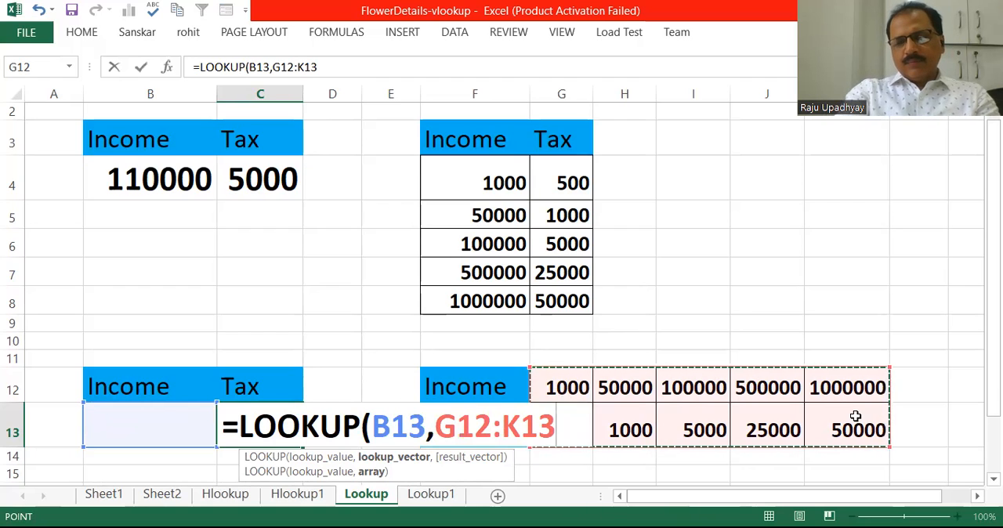
pyautogui.write(')')
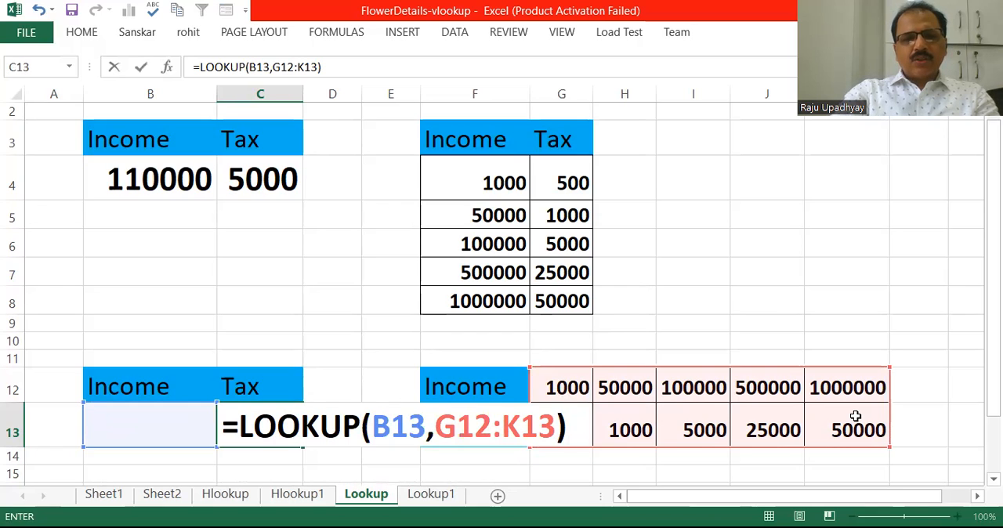
pyautogui.press('Return')
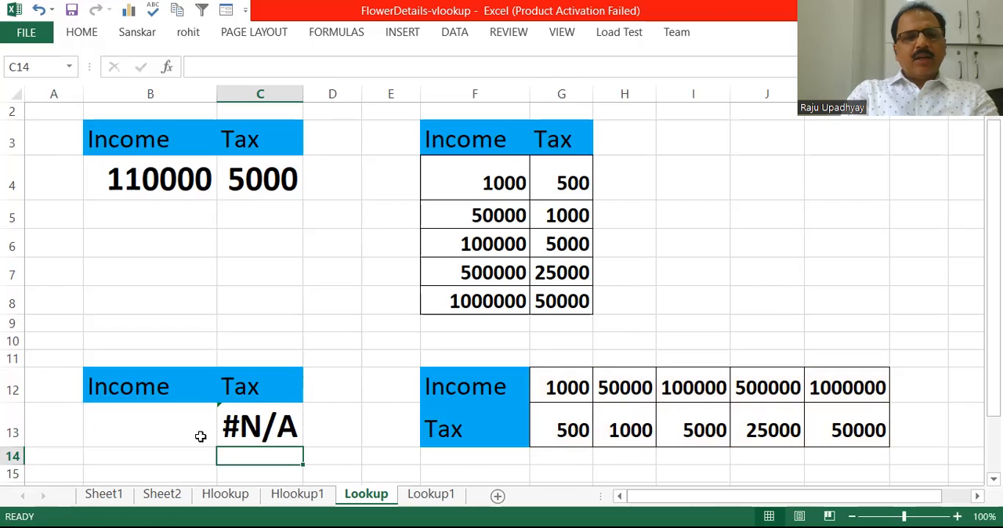
# - Enter an income of 51000 in B13 and check the tax returned in C13
pyautogui.click(184, 433)
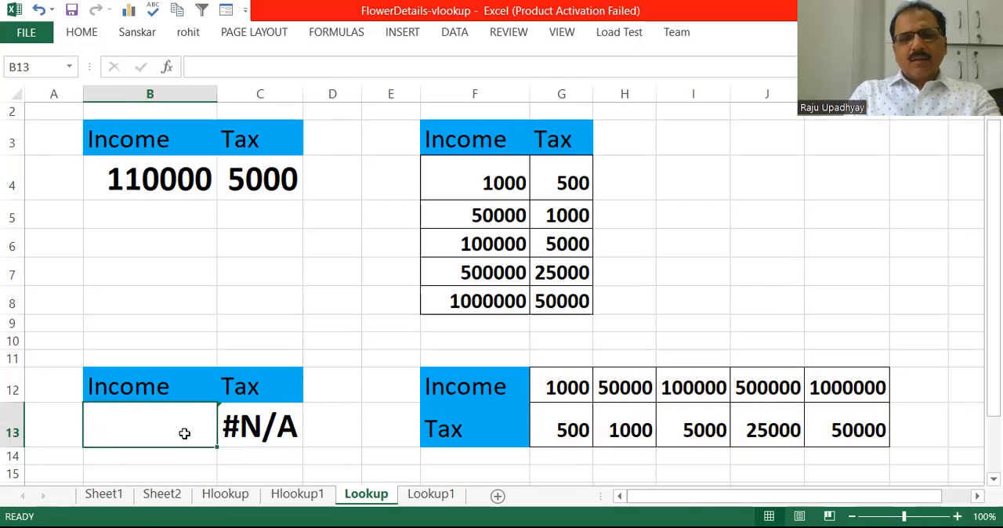
pyautogui.write('51000')
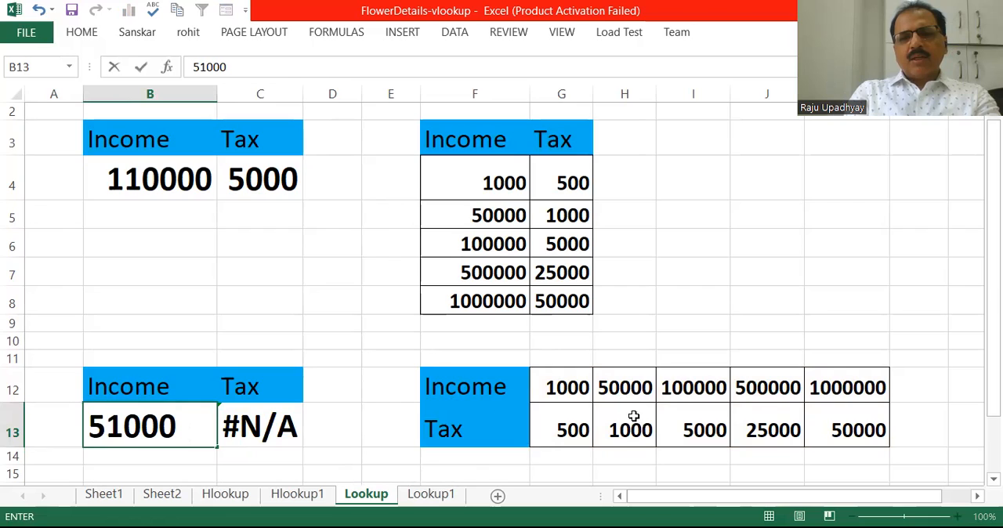
pyautogui.press('Return')
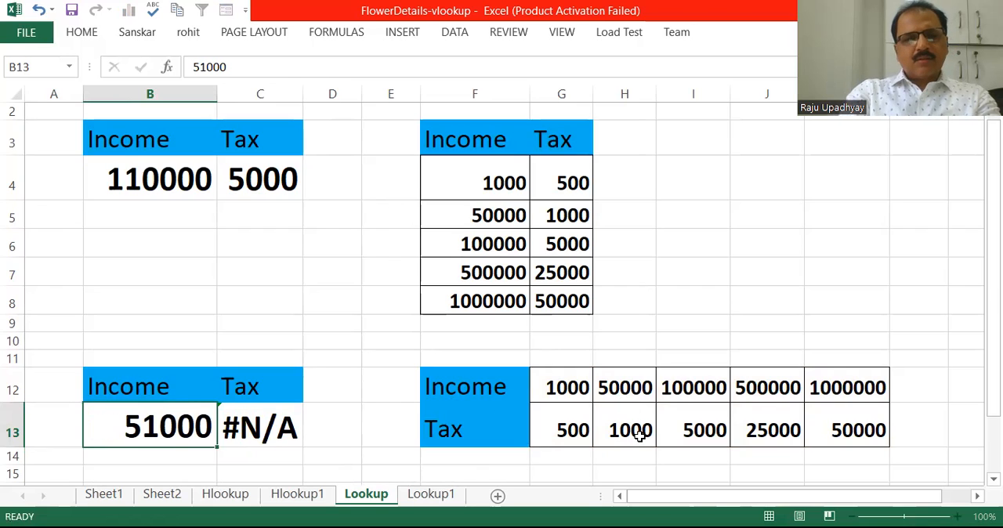
pyautogui.click(250, 433)
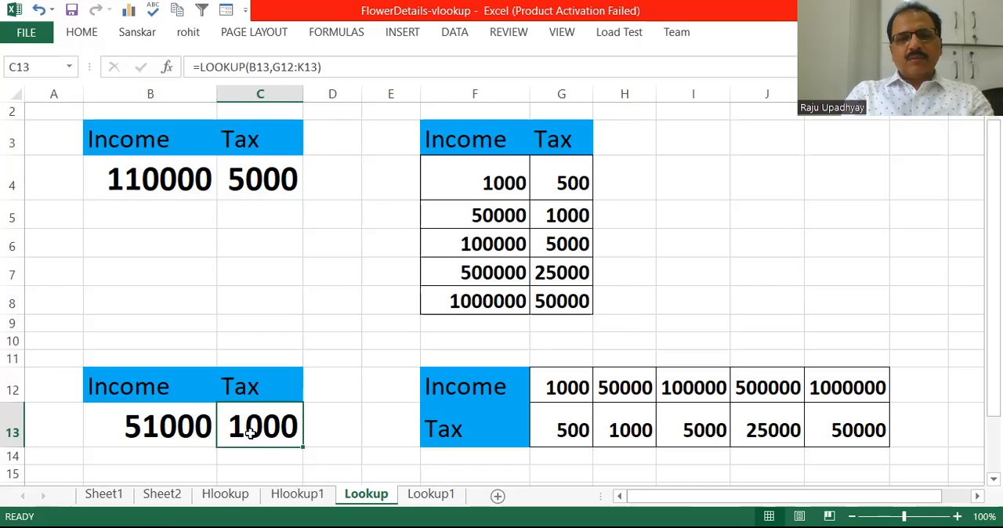
# - Open the Lookup1 sheet and inspect the employee table and the lookup value in H3 under the First Name heading
pyautogui.click(432, 494)
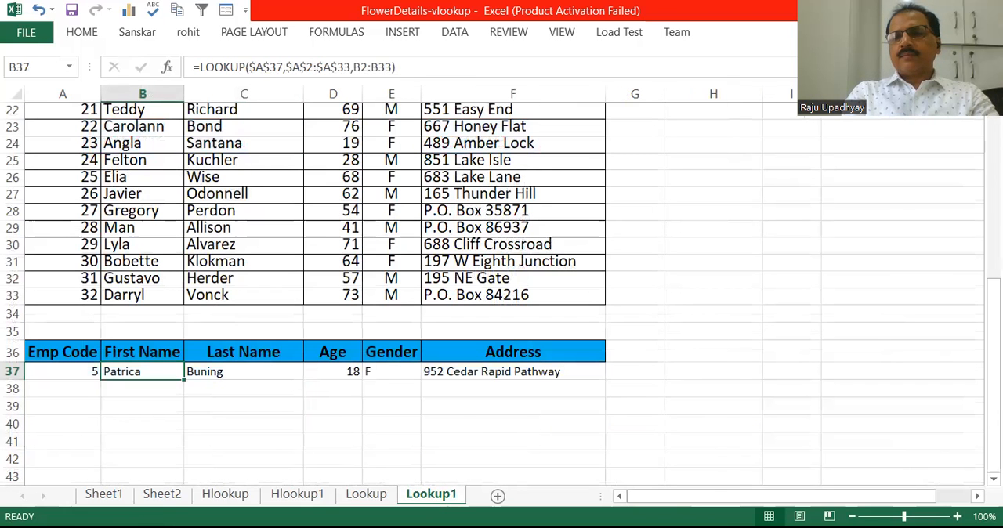
pyautogui.moveTo(994, 368); pyautogui.dragTo(993, 220)
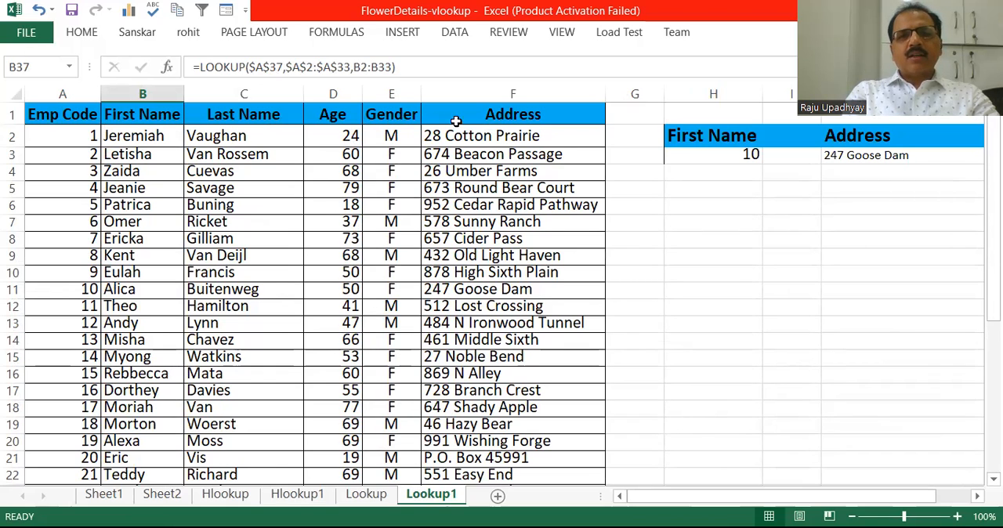
pyautogui.click(723, 152)
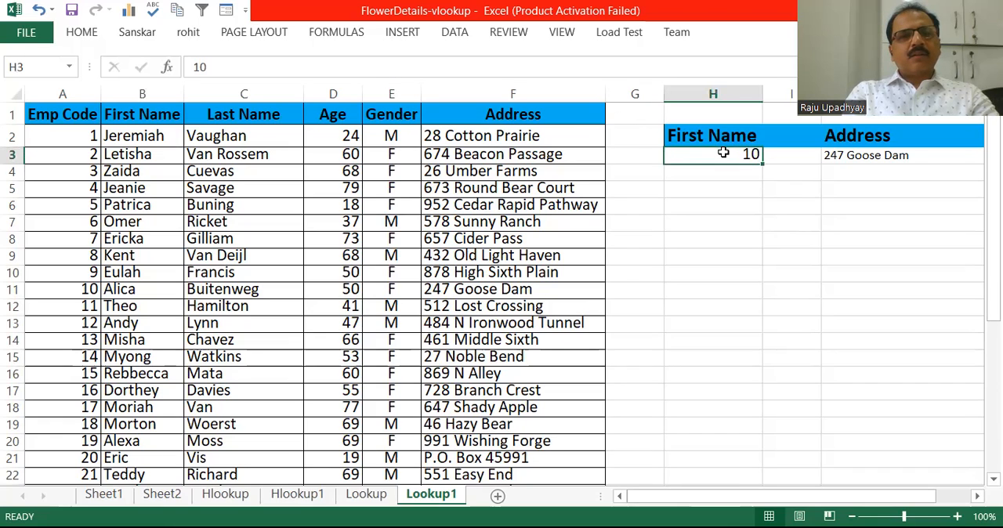
# - Change the lookup heading in H2 to Emp Code
pyautogui.click(719, 134)
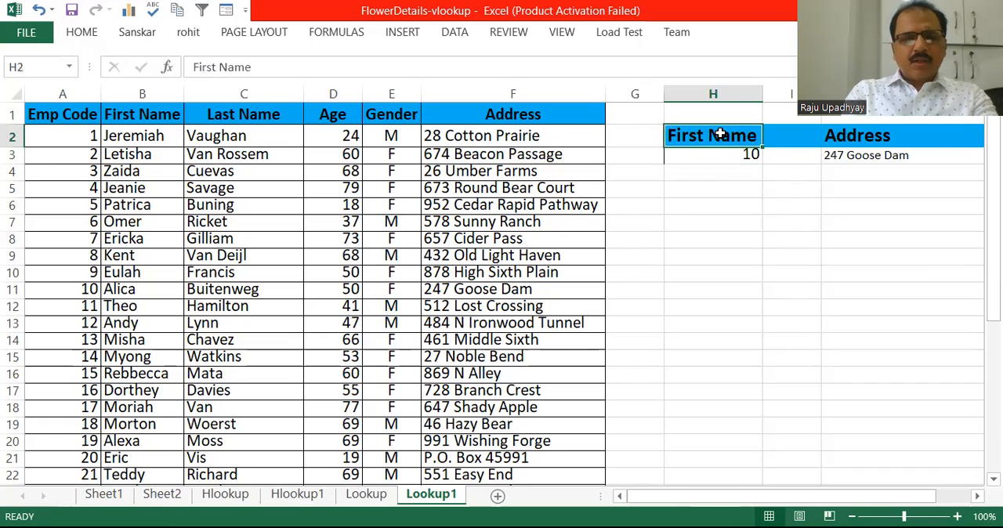
pyautogui.write('e')
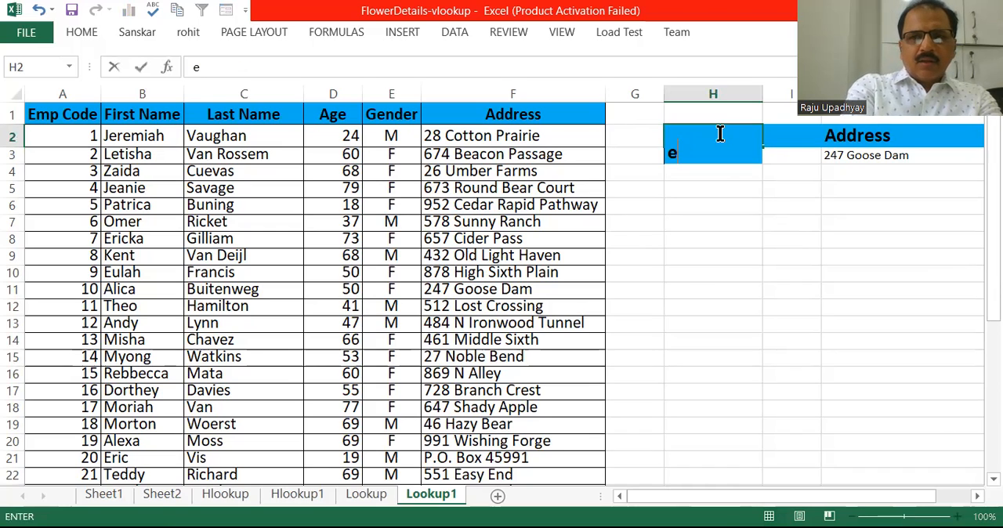
pyautogui.press('BackSpace')
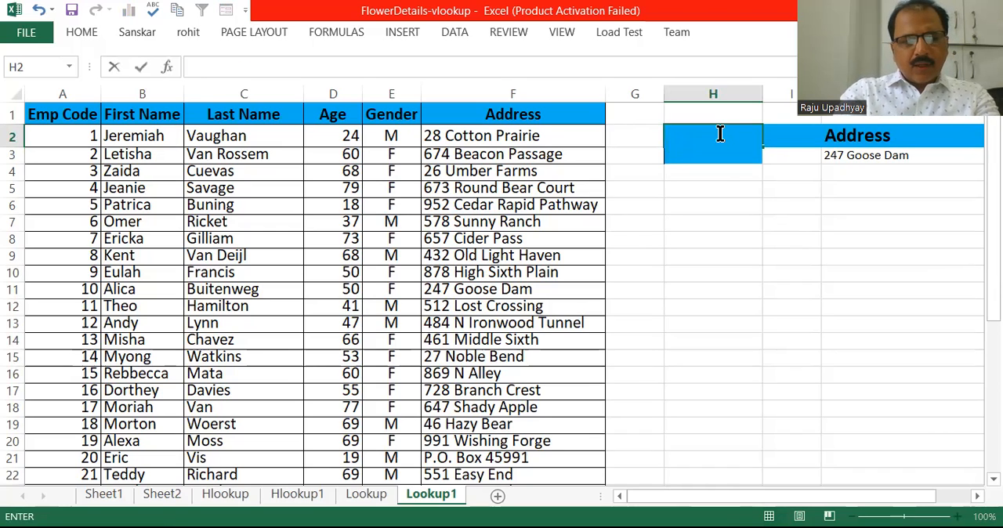
pyautogui.write('E')
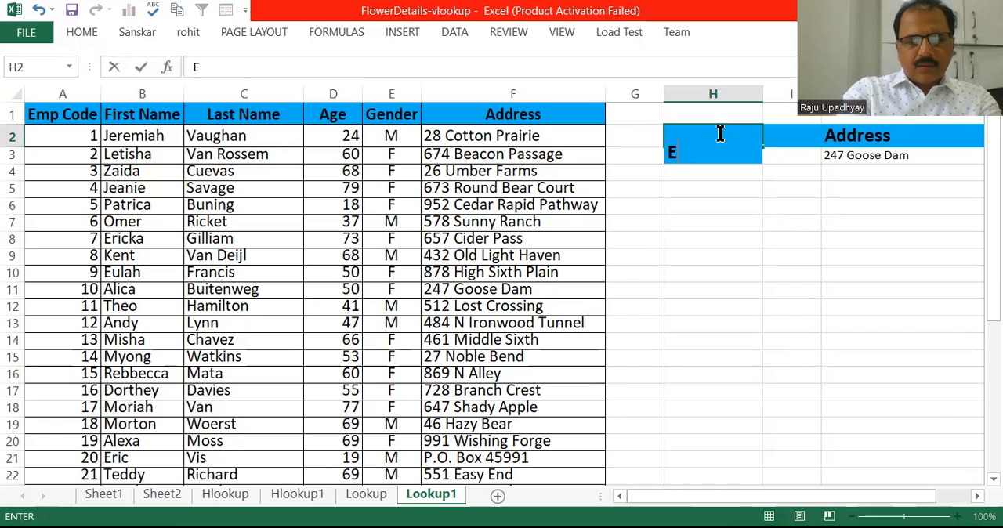
pyautogui.write('mp Code')
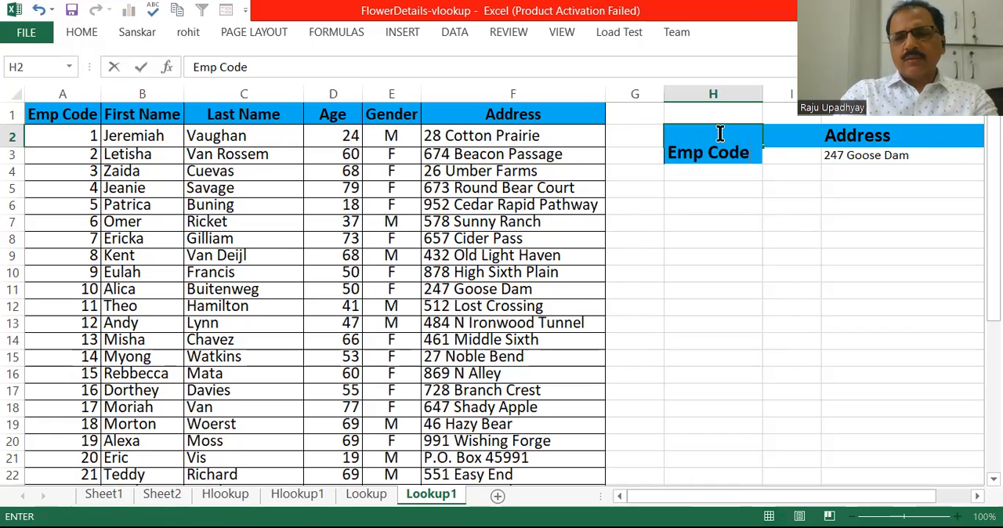
pyautogui.press('Return')
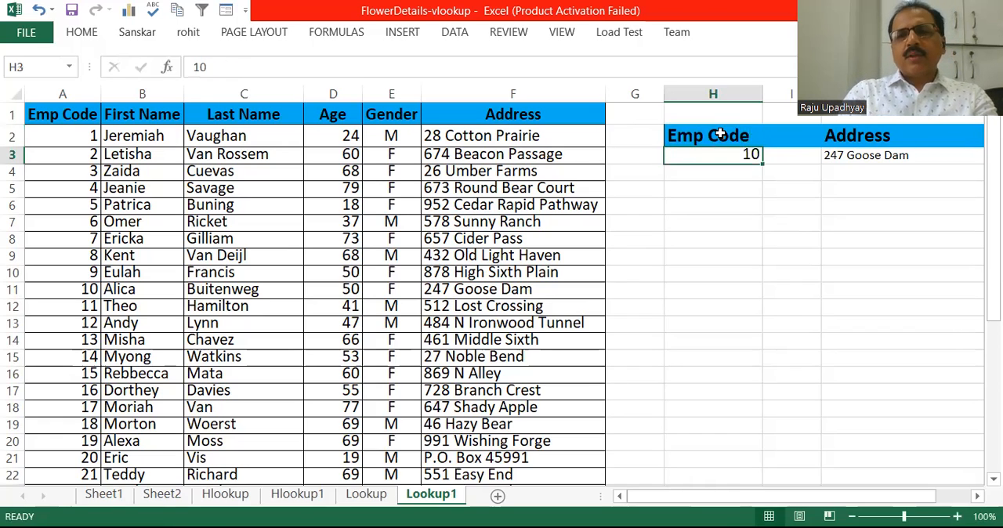
# - Clear the existing Address formula in J3 and the lookup value in H3
pyautogui.click(843, 158)
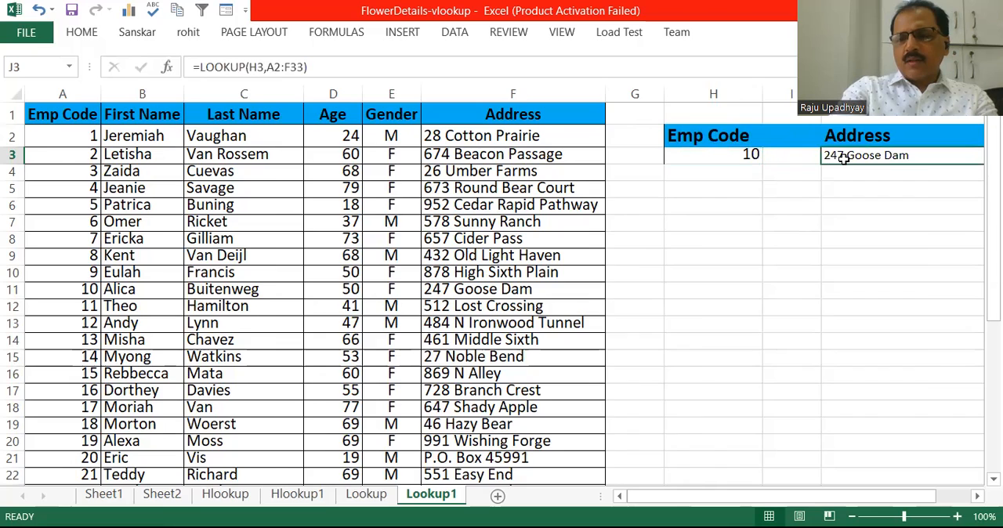
pyautogui.press('Delete')
pyautogui.hscroll(4, 841, 157)
pyautogui.click(410, 169)
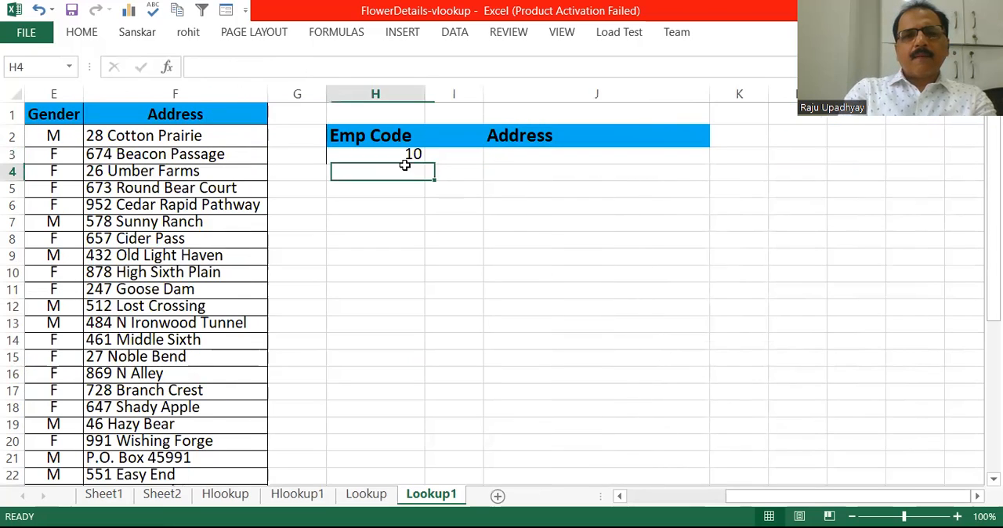
pyautogui.click(397, 154)
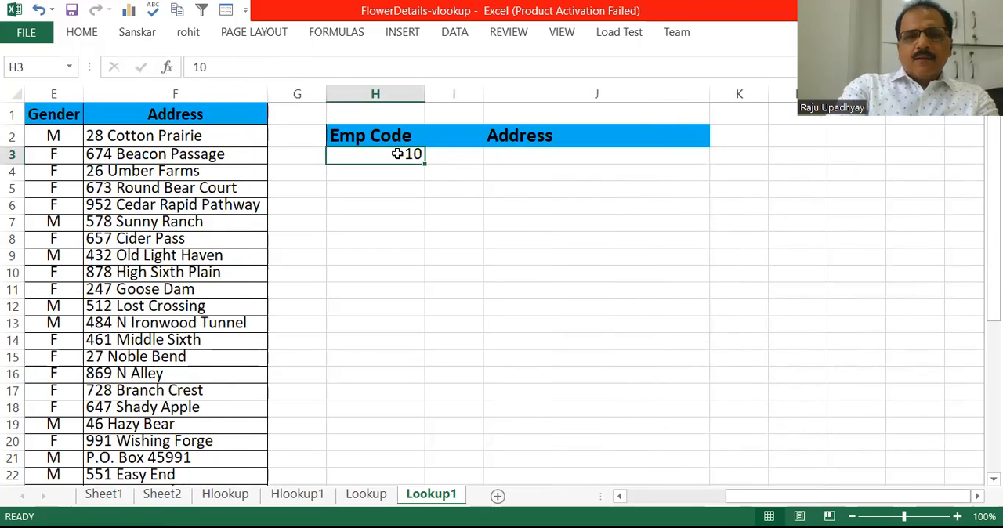
pyautogui.press('Delete')
# - Enter the formula =LOOKUP(H3,A2:F33) in Address cell J3, using the employee table without its header row as the array
pyautogui.click(533, 156)
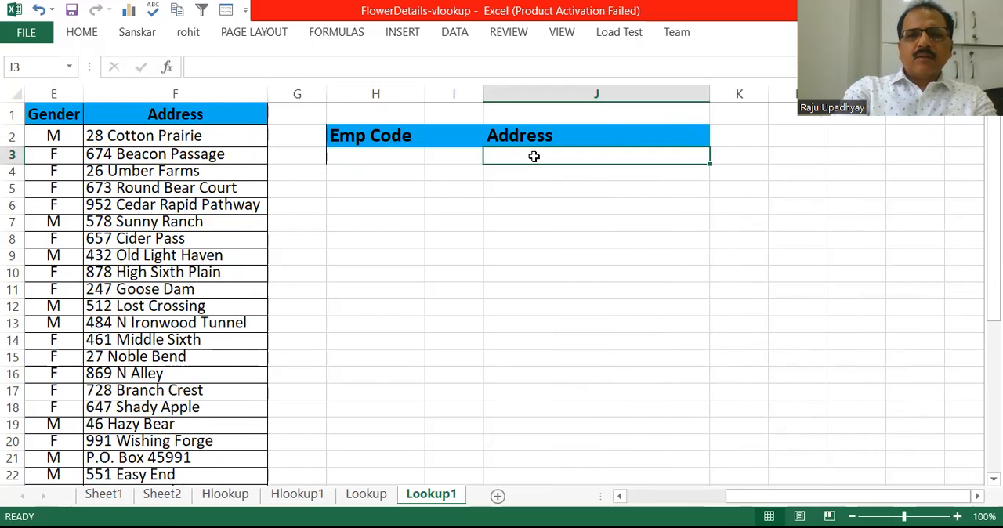
pyautogui.write('=')
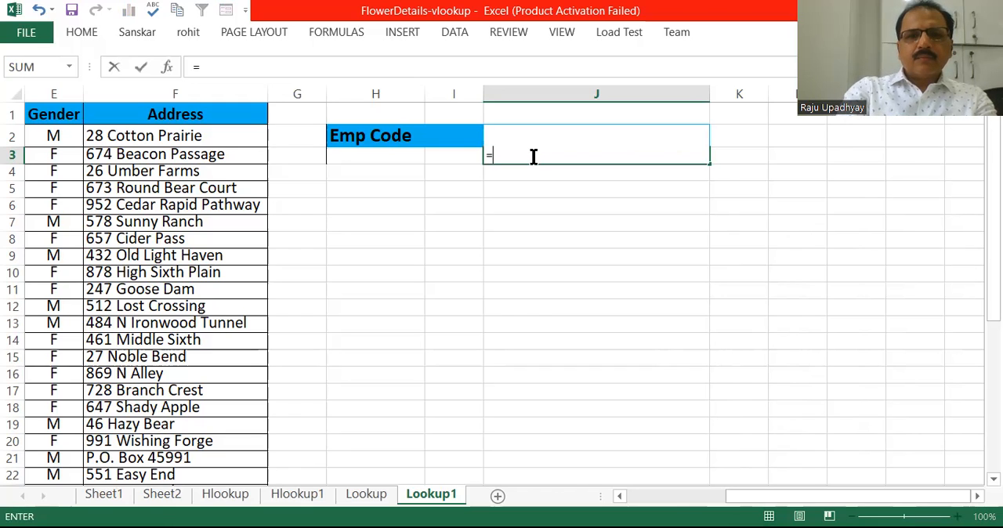
pyautogui.write('L')
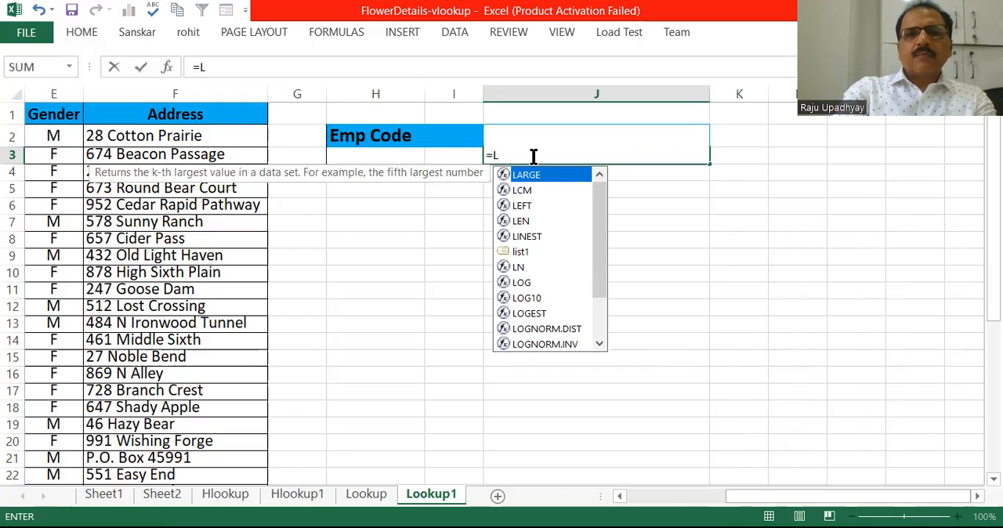
pyautogui.press('BackSpace')
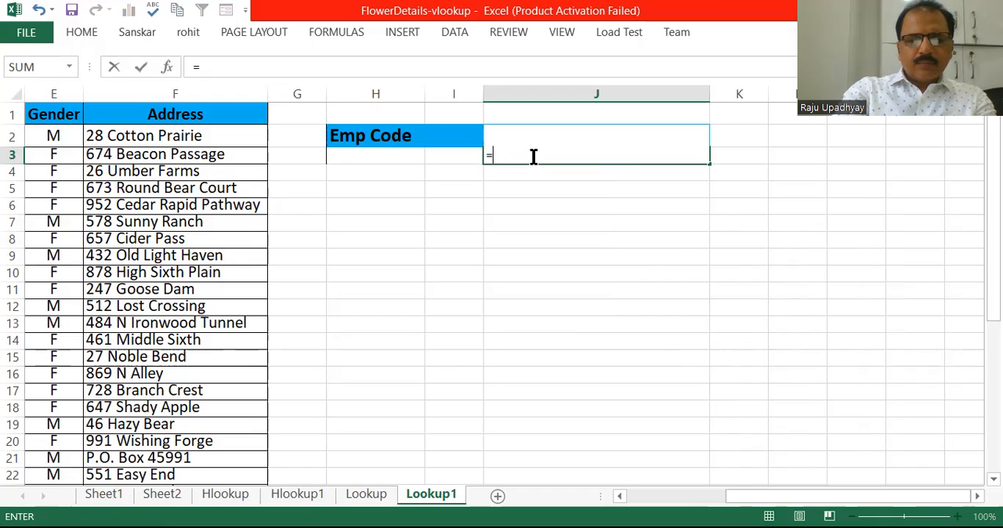
pyautogui.write('LOOK')
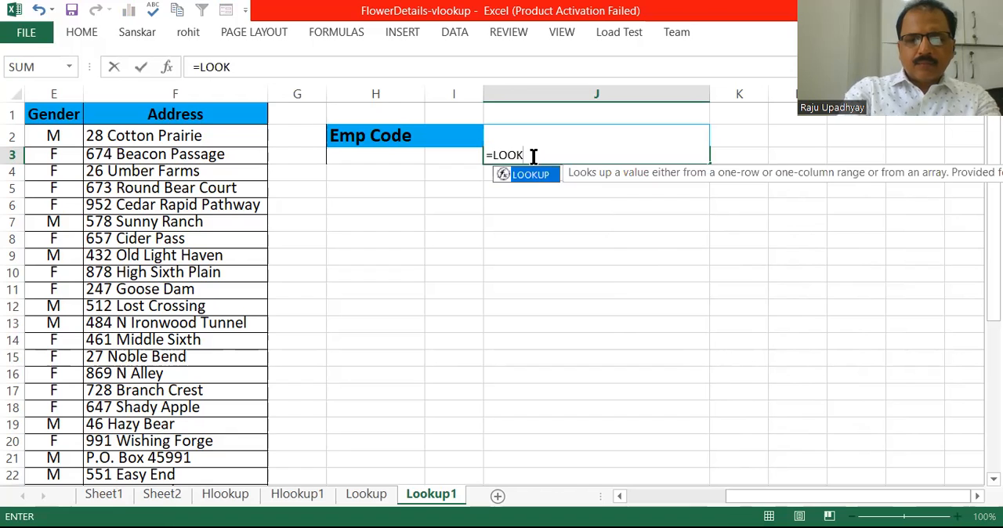
pyautogui.write('UP')
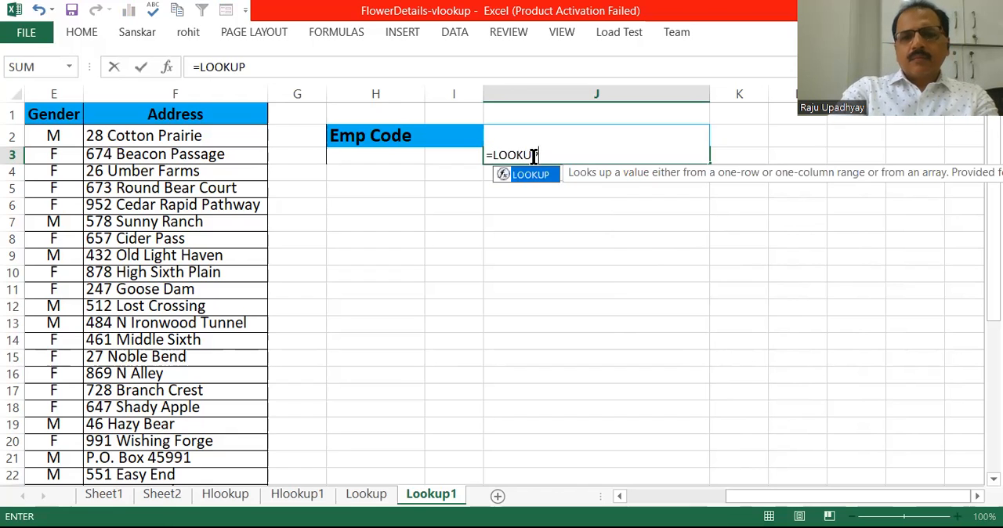
pyautogui.write('(')
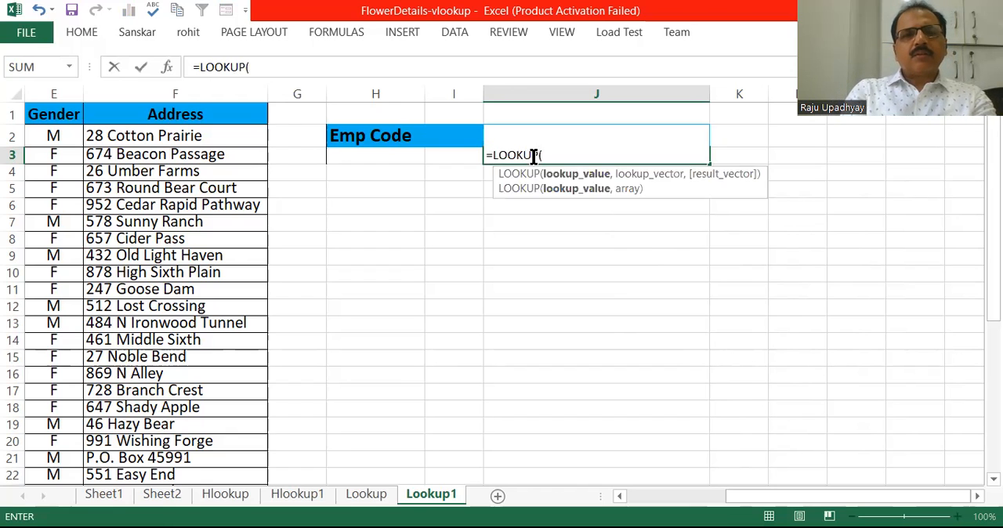
pyautogui.click(367, 158)
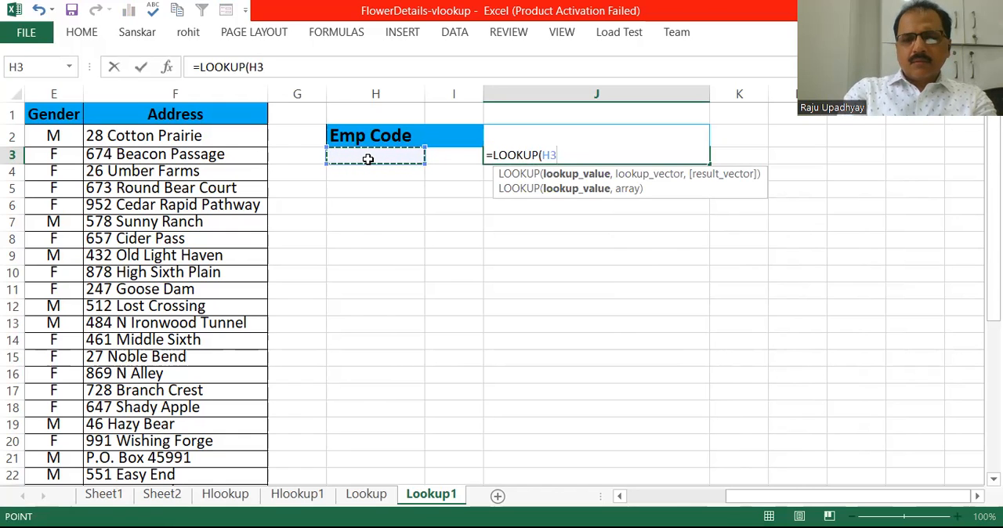
pyautogui.write(',')
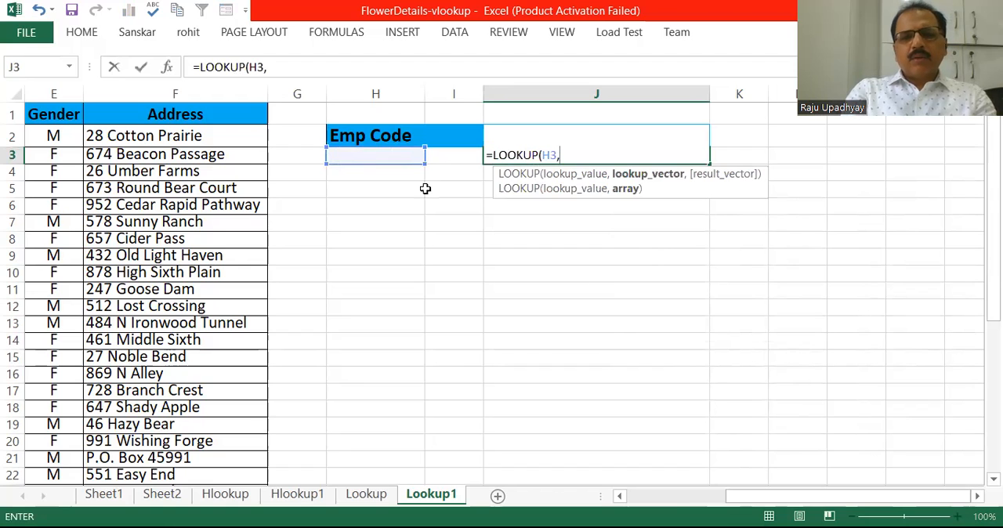
pyautogui.moveTo(768, 496); pyautogui.dragTo(610, 506)
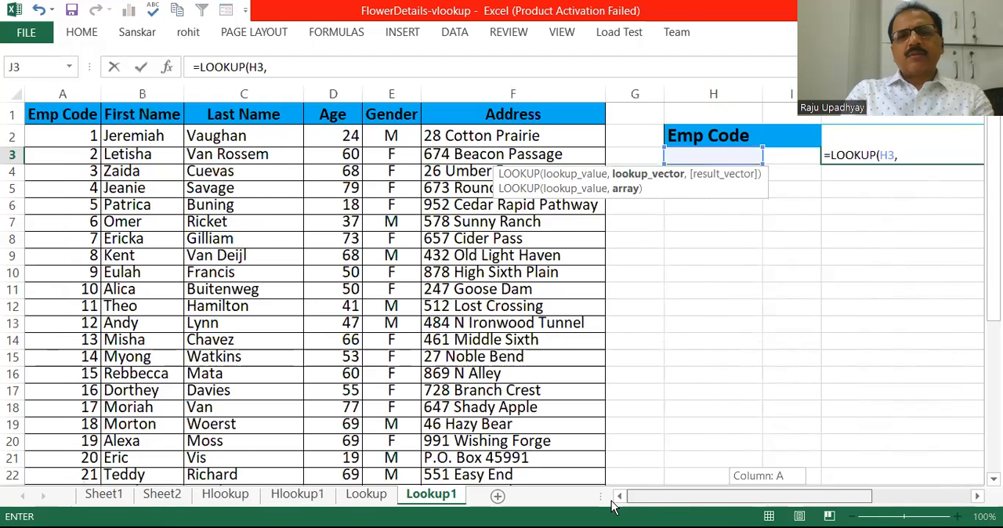
pyautogui.click(69, 135)
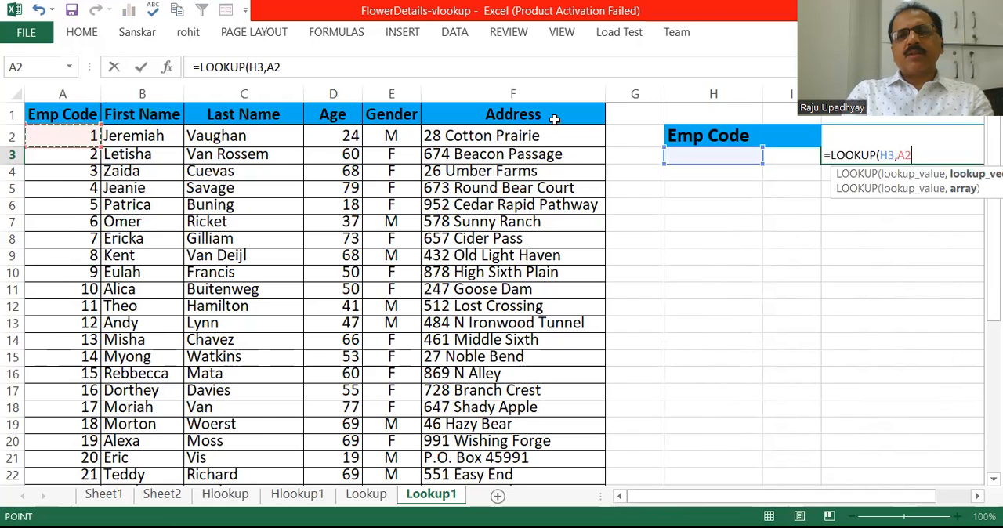
pyautogui.keyDown('shift'); pyautogui.click(552, 367); pyautogui.keyUp('shift')
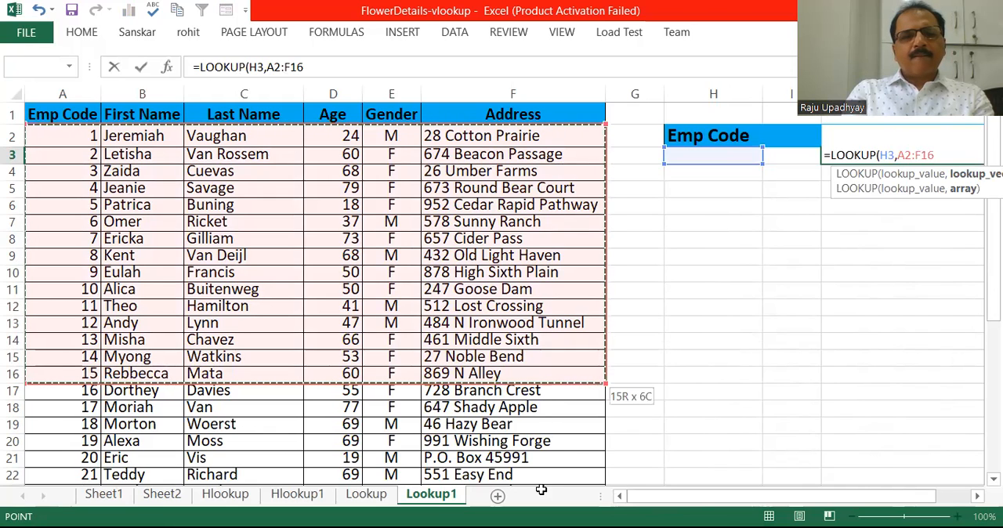
pyautogui.moveTo(541, 494); pyautogui.dragTo(537, 447)
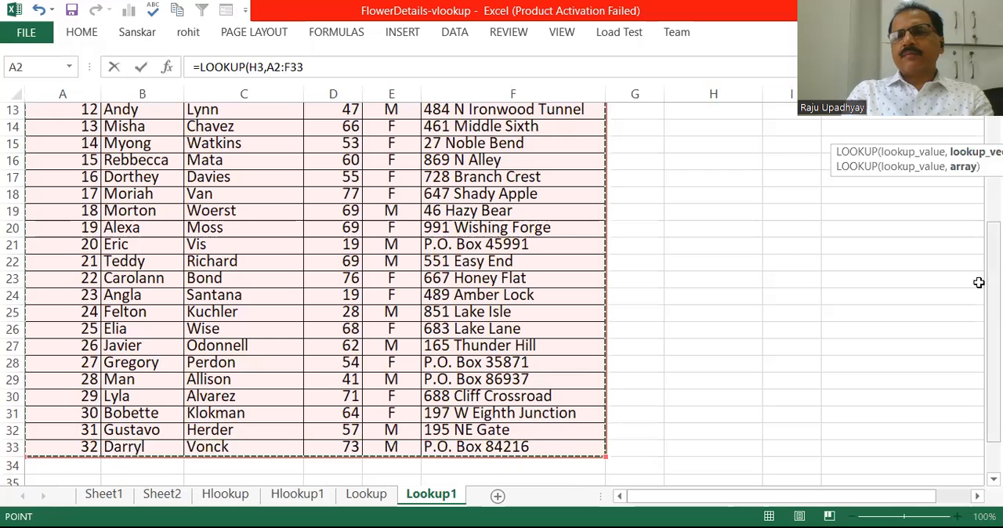
pyautogui.moveTo(993, 284); pyautogui.dragTo(965, 105)
pyautogui.write(')')
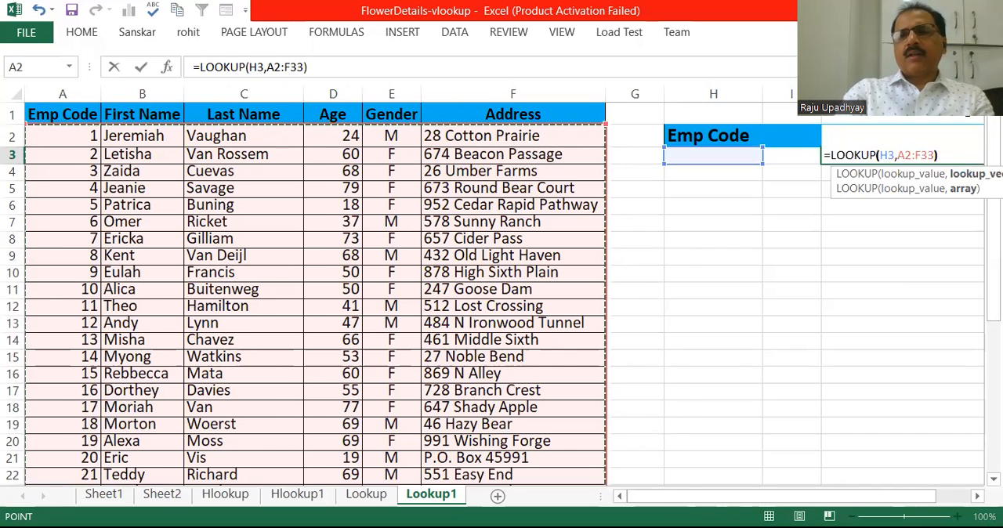
pyautogui.press('Return')
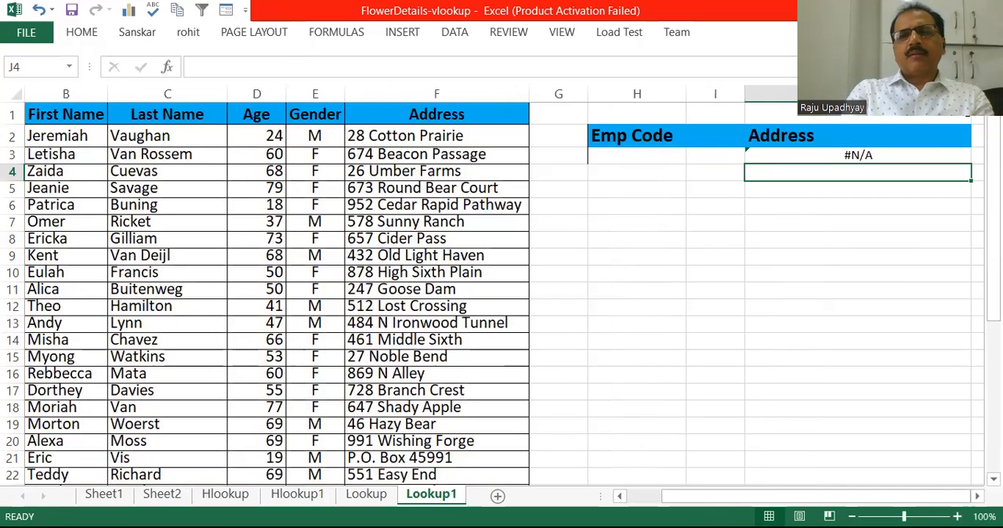
# - Enter 10 as the lookup value in H3 under the Emp Code heading
pyautogui.click(639, 153)
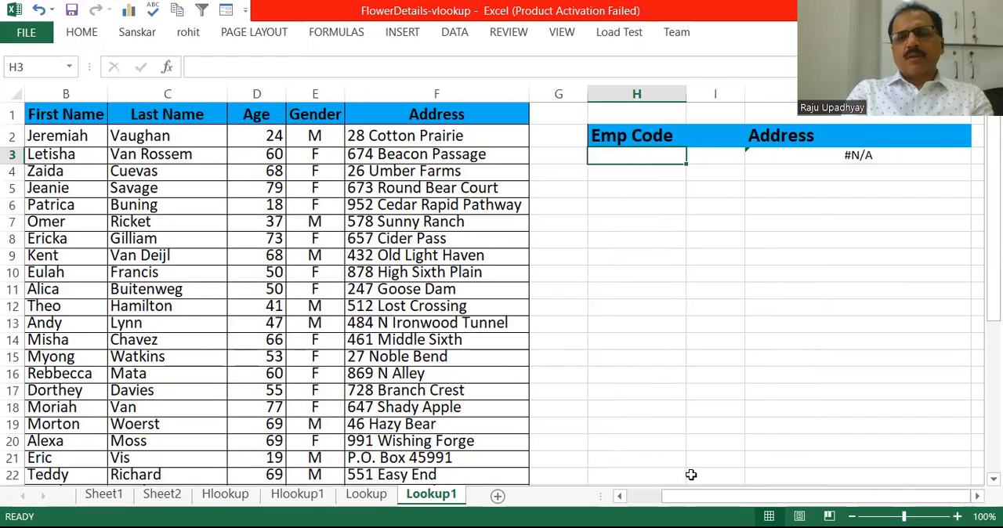
pyautogui.moveTo(677, 493); pyautogui.dragTo(658, 501)
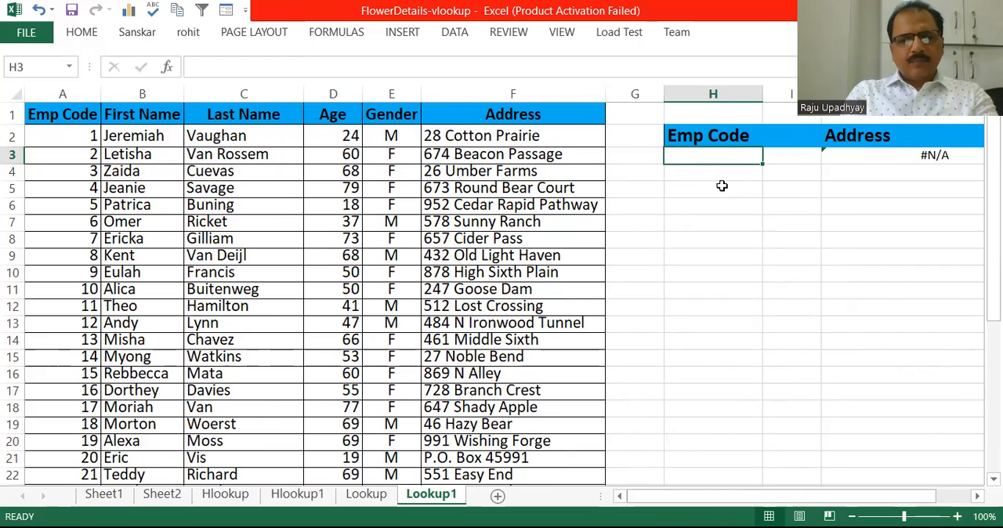
pyautogui.write('10')
pyautogui.press('Return')
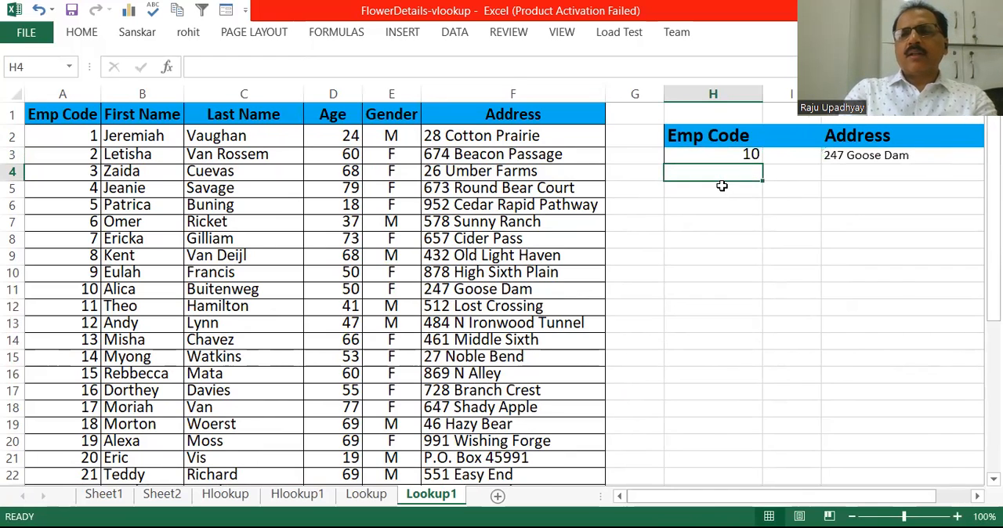
# - Make the address result in J3 bold at font size 18 and autofit the height of row 3
pyautogui.click(864, 154)
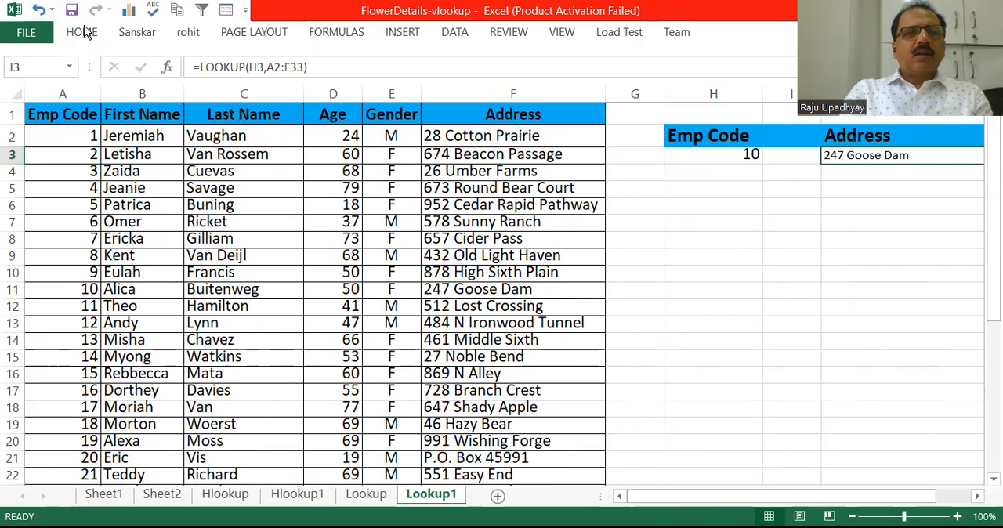
pyautogui.click(85, 31)
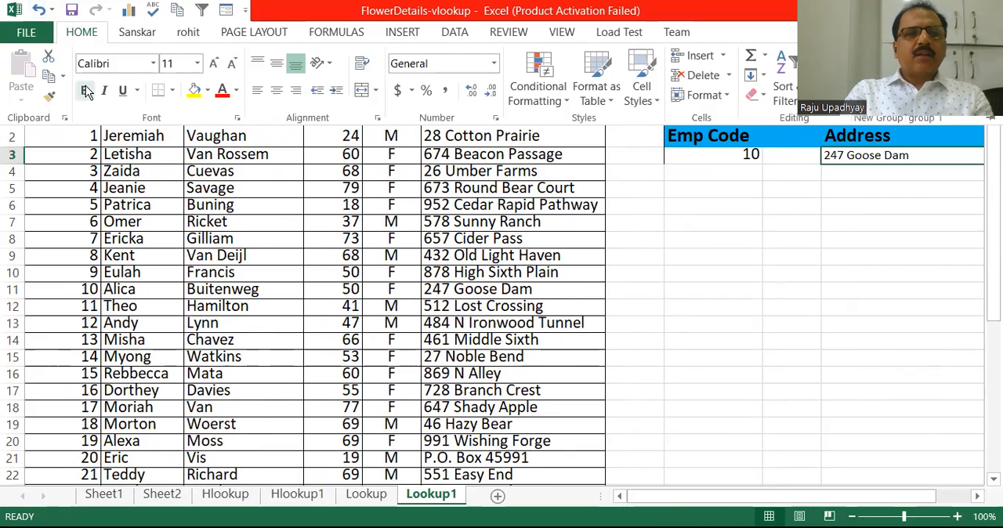
pyautogui.click(86, 91)
pyautogui.hscroll(3, 501, 306)
pyautogui.click(214, 63)
pyautogui.click(214, 63)
pyautogui.click(215, 64)
pyautogui.click(214, 63)
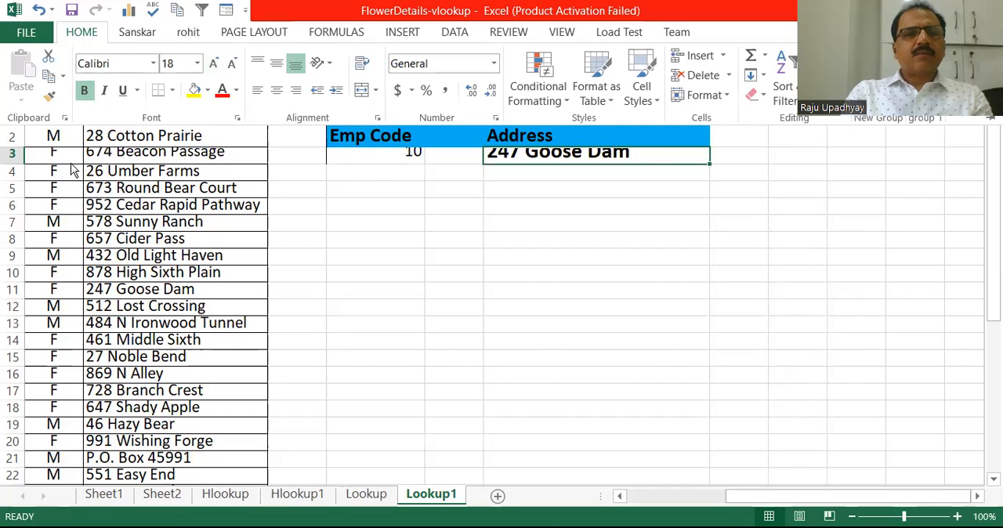
pyautogui.click(19, 161)
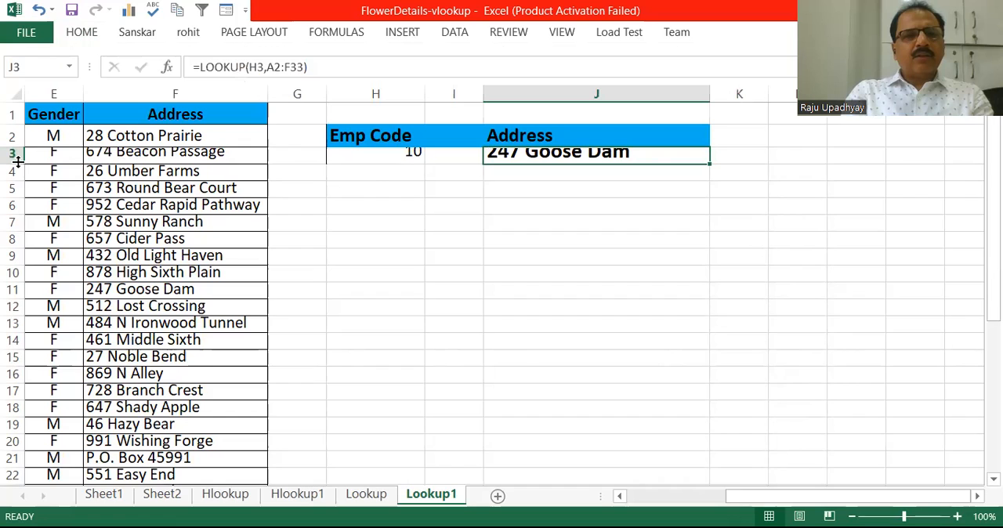
pyautogui.doubleClick(17, 161)
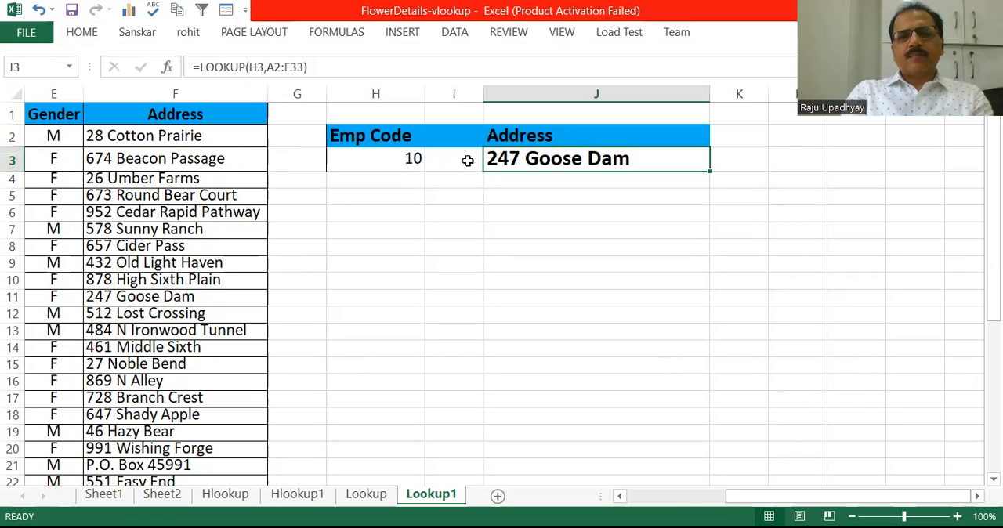
# - Review the LOOKUP formula in J3 and the cells it references, leaving it unedited
pyautogui.press('F2')
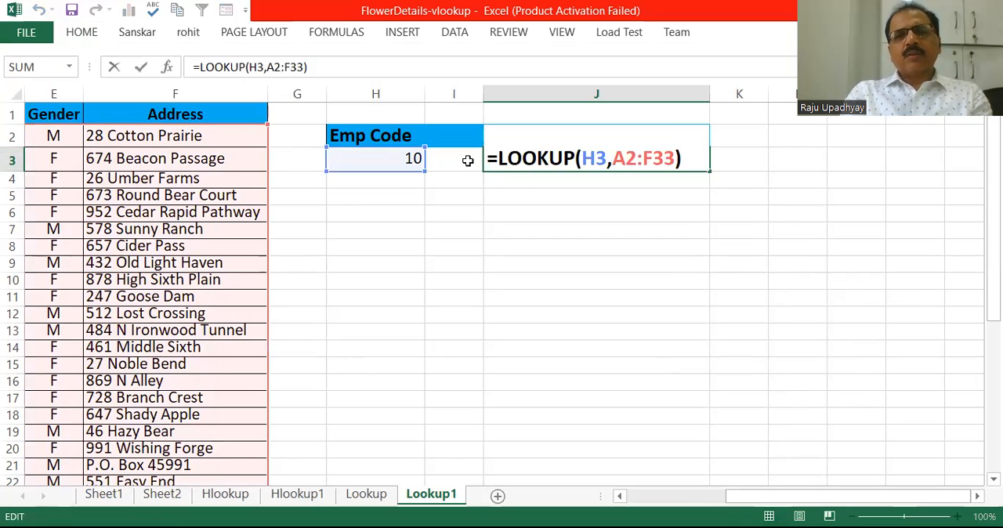
pyautogui.moveTo(468, 160)
pyautogui.mouseDown()
pyautogui.moveTo(564, 176)
pyautogui.moveTo(544, 157)
pyautogui.mouseUp()
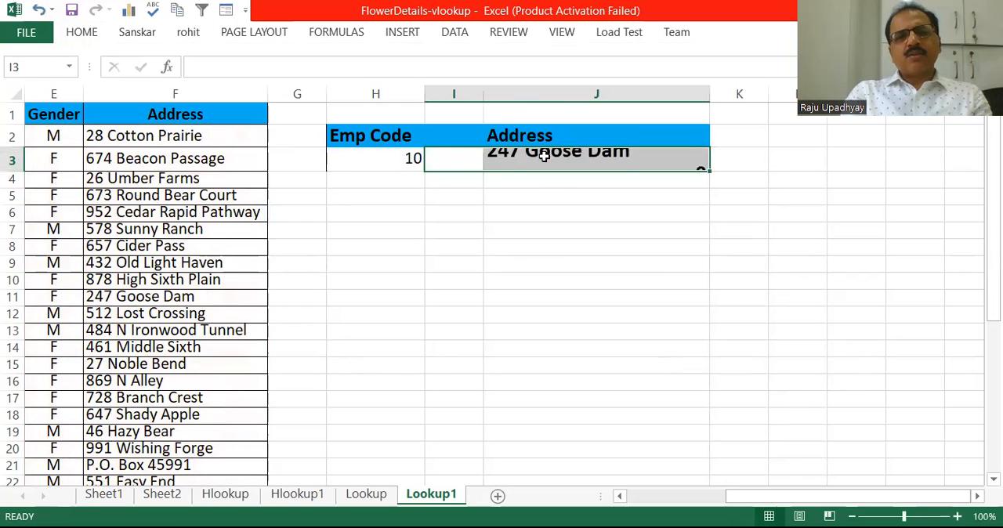
pyautogui.click(522, 202)
pyautogui.click(523, 160)
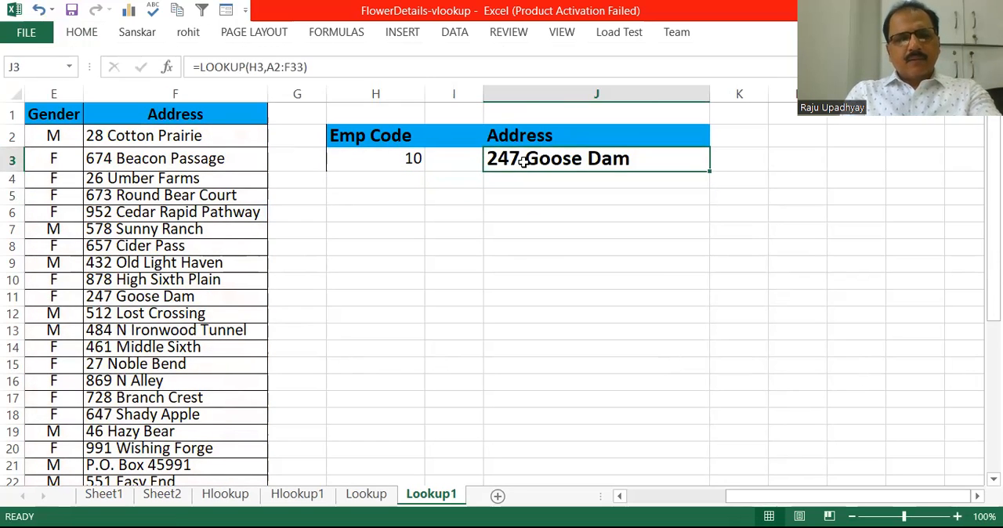
# - Inspect how the J3 formula's lookup value and array range map onto the employee table
pyautogui.press('F2')
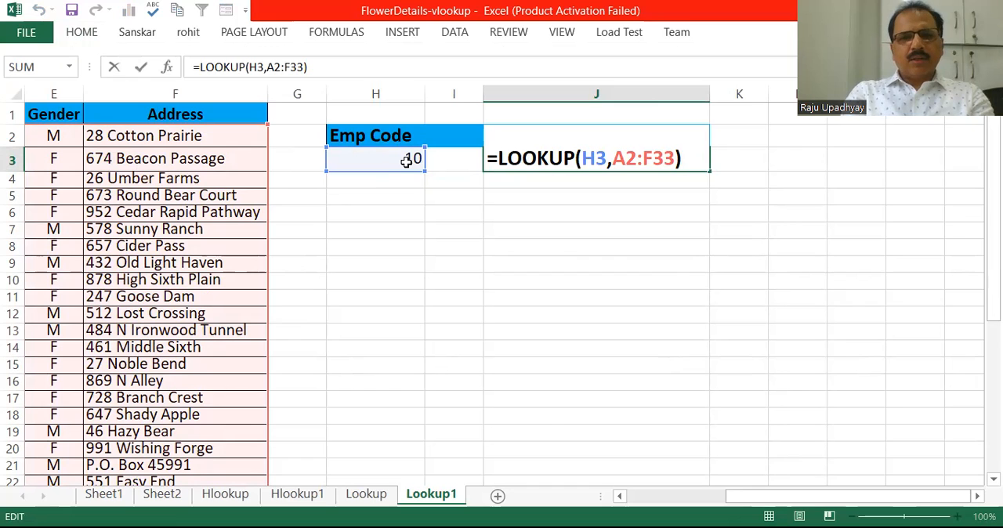
pyautogui.moveTo(770, 498); pyautogui.dragTo(635, 506)
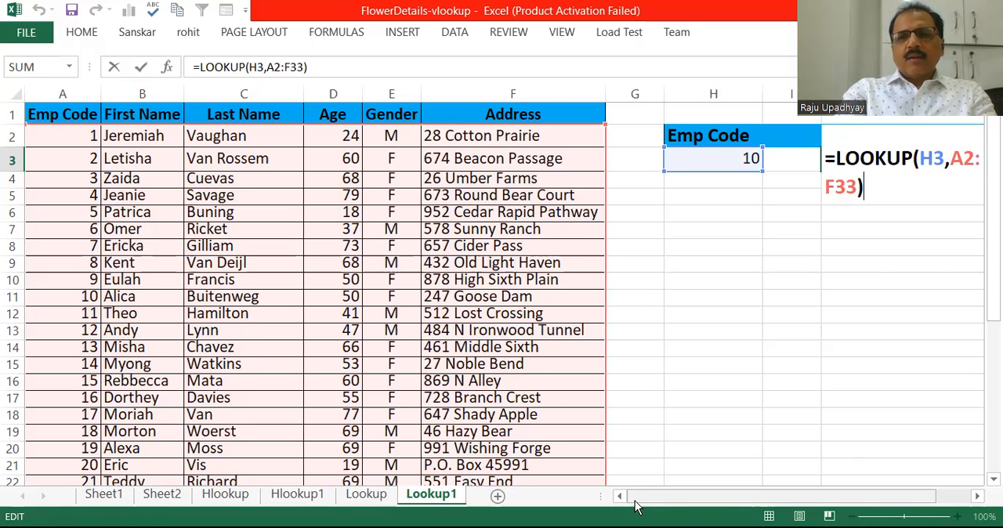
pyautogui.press('Return')
# - Examine the second lookup table below the employee list, checking the Emp Code in A37 and the First Name formula in B37
pyautogui.press('Down')
pyautogui.press('Down')
pyautogui.press('Down')
pyautogui.press('Down')
pyautogui.press('Down')
pyautogui.press('Down')
pyautogui.press('Down')
pyautogui.press('Down')
pyautogui.press('Down')
pyautogui.press('Down')
pyautogui.press('Down')
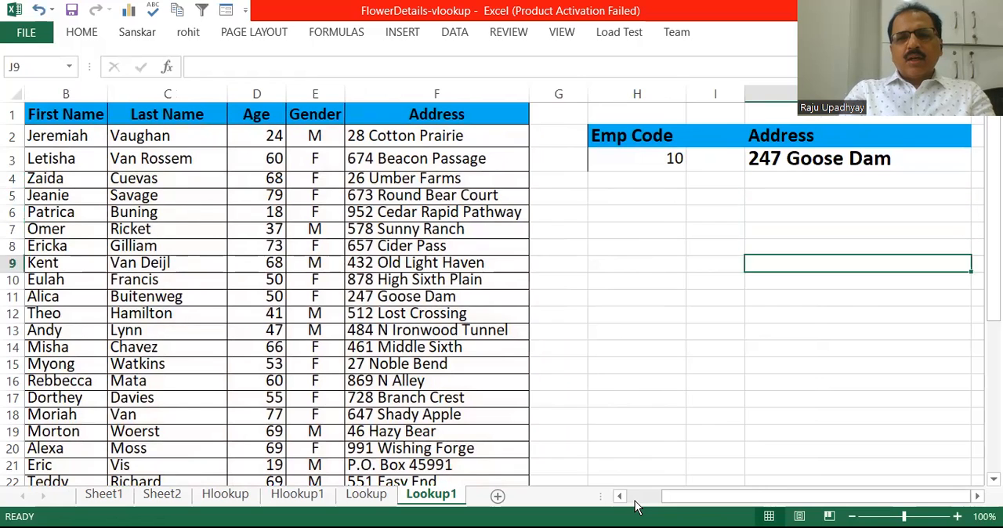
pyautogui.press('Down')
pyautogui.press('Down')
pyautogui.press('Down')
pyautogui.press('Down')
pyautogui.press('Down')
pyautogui.press('Down')
pyautogui.press('Down')
pyautogui.press('Down')
pyautogui.press('Down')
pyautogui.press('Down')
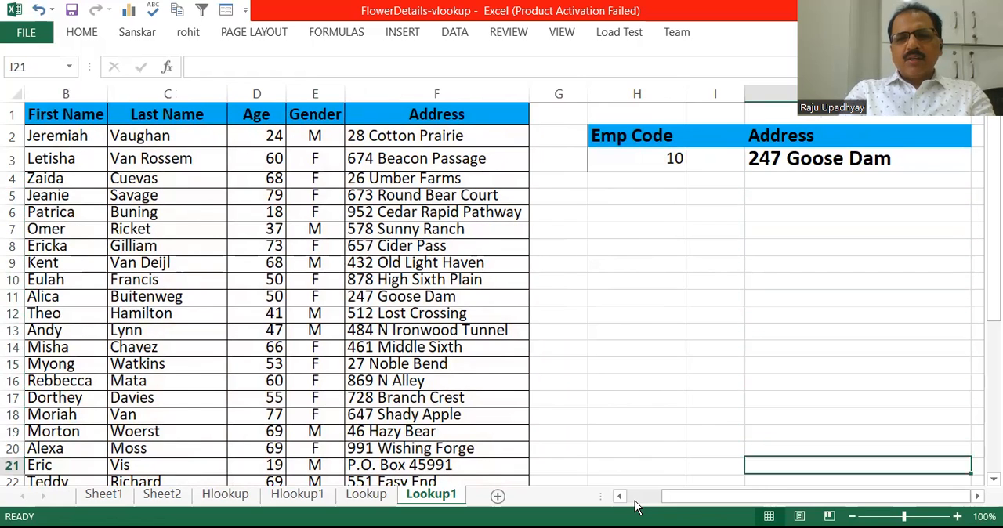
pyautogui.press('Down')
pyautogui.press('Down')
pyautogui.press('Down')
pyautogui.press('Down')
pyautogui.press('Down')
pyautogui.press('Down')
pyautogui.press('Down')
pyautogui.press('Down')
pyautogui.press('Down')
pyautogui.press('Down')
pyautogui.press('Down')
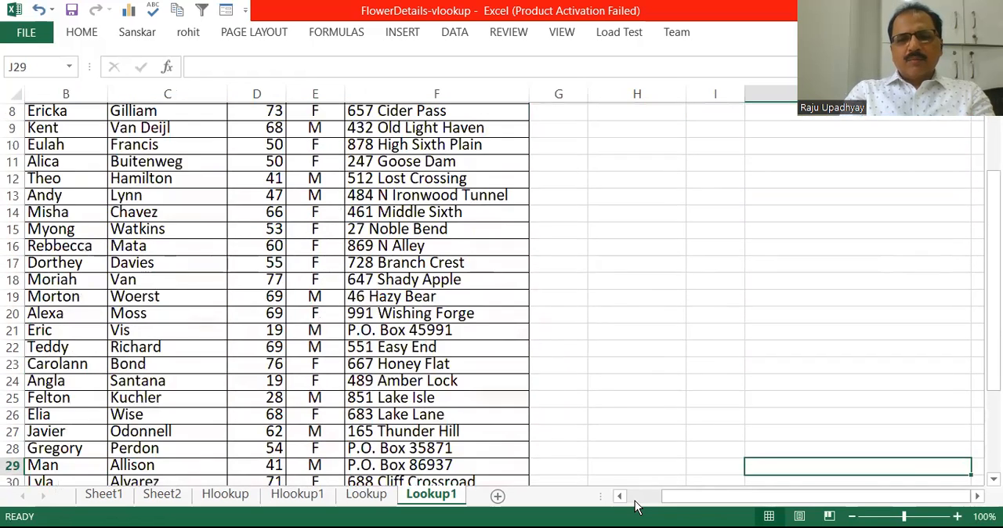
pyautogui.press('Down')
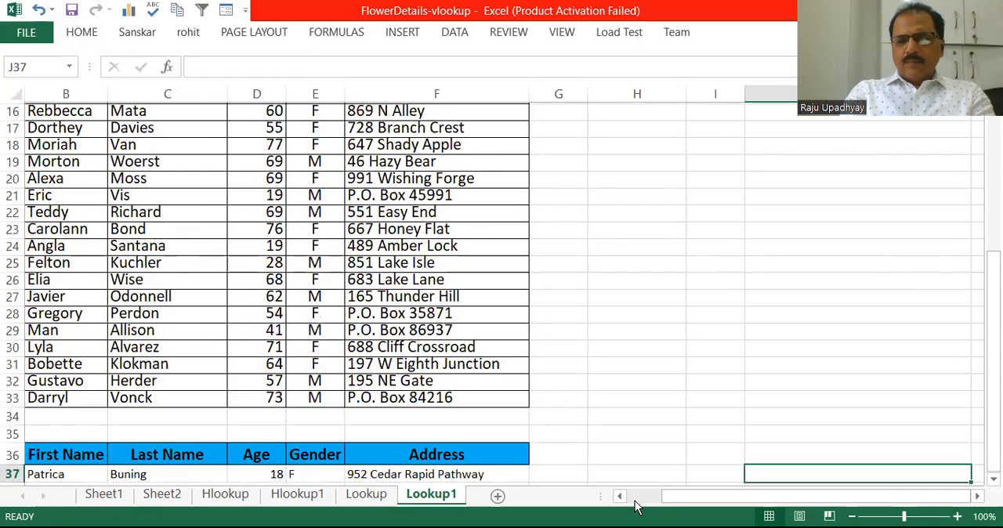
pyautogui.press('Left')
pyautogui.press('Left')
pyautogui.press('Left')
pyautogui.press('Left')
pyautogui.press('Left')
pyautogui.press('Left')
pyautogui.press('Left')
pyautogui.press('Left')
pyautogui.press('Left')
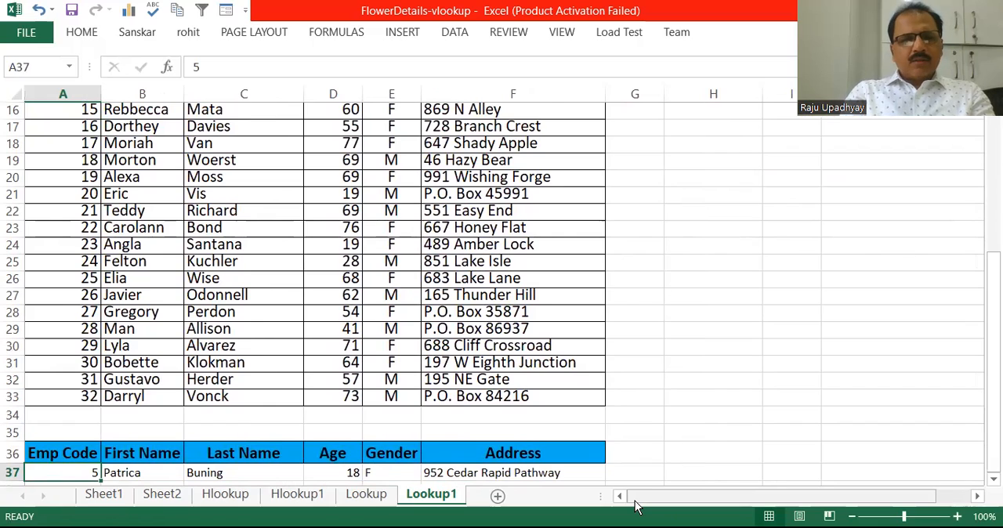
pyautogui.press('Right')
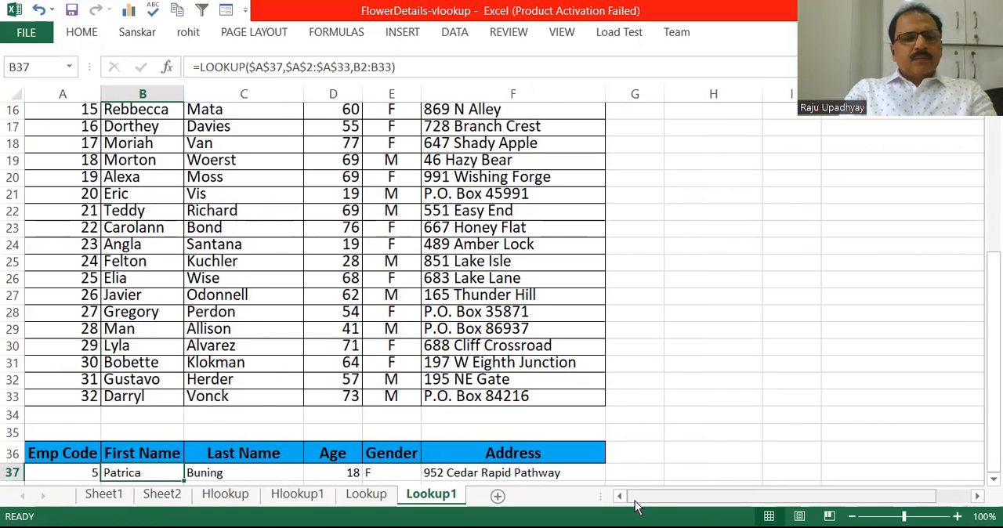
pyautogui.press('Down')
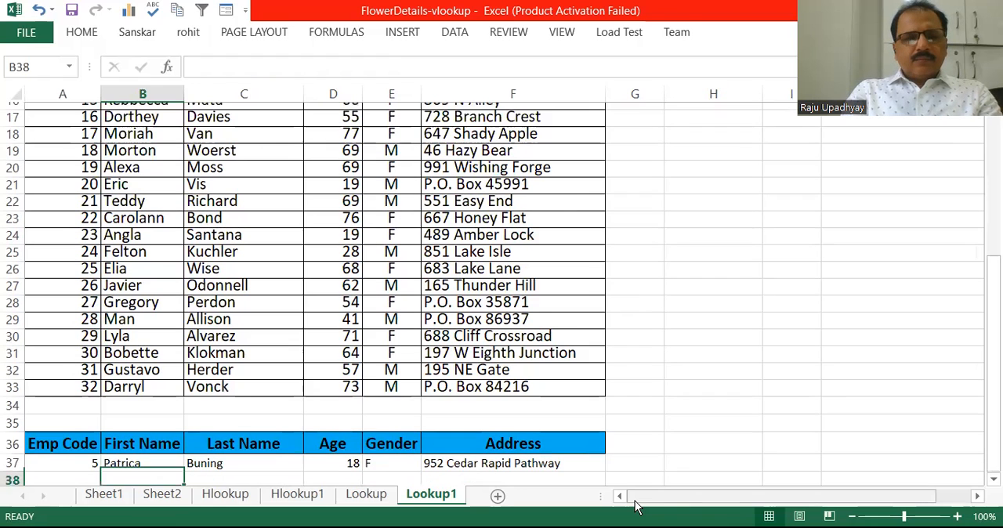
pyautogui.press('Up')
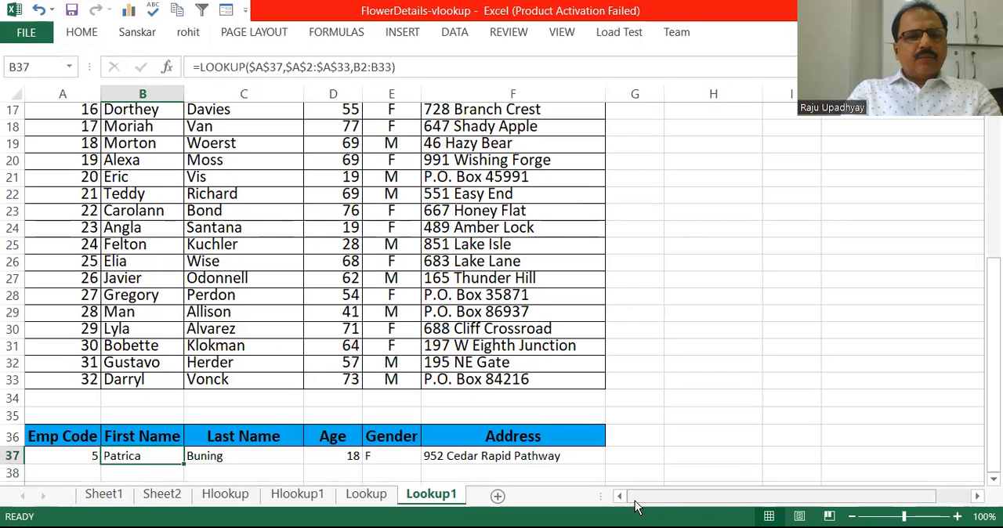
pyautogui.press('Left')
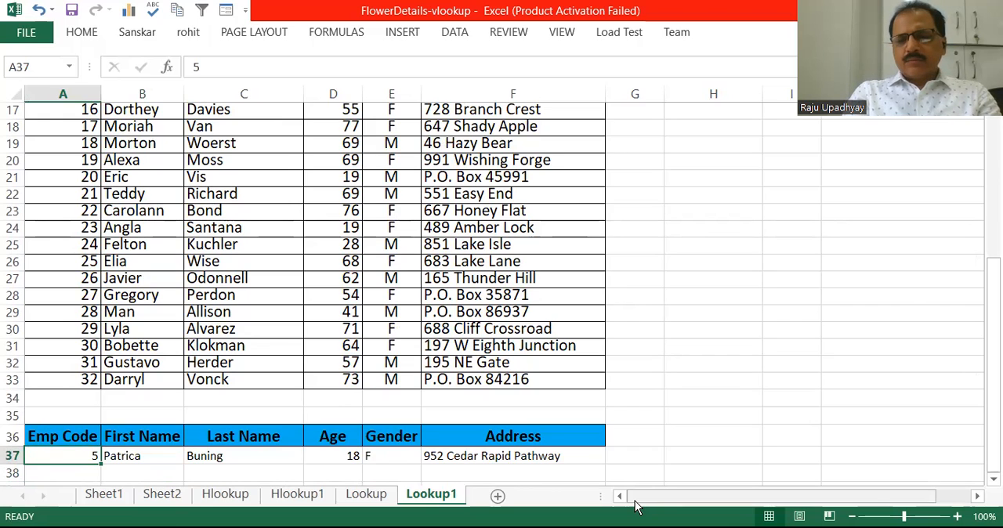
pyautogui.press('Right')
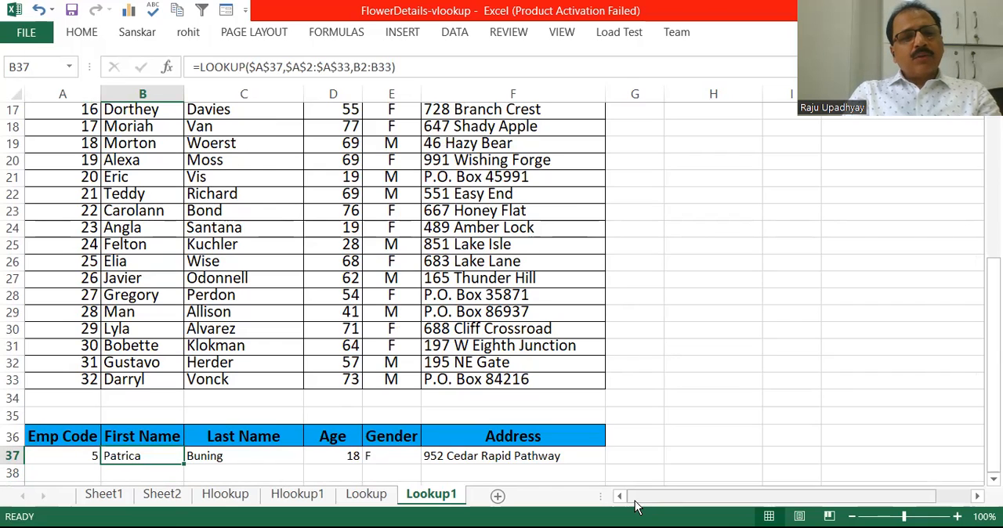
pyautogui.press('Left')
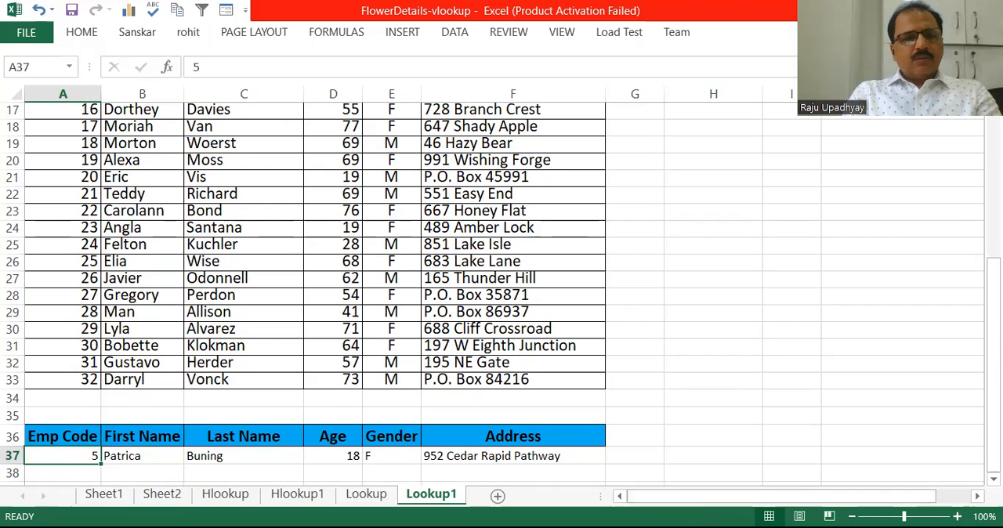
# - Clear the existing lookup results from B37:F37, keeping the Emp Code in A37
pyautogui.moveTo(139, 456); pyautogui.dragTo(526, 461)
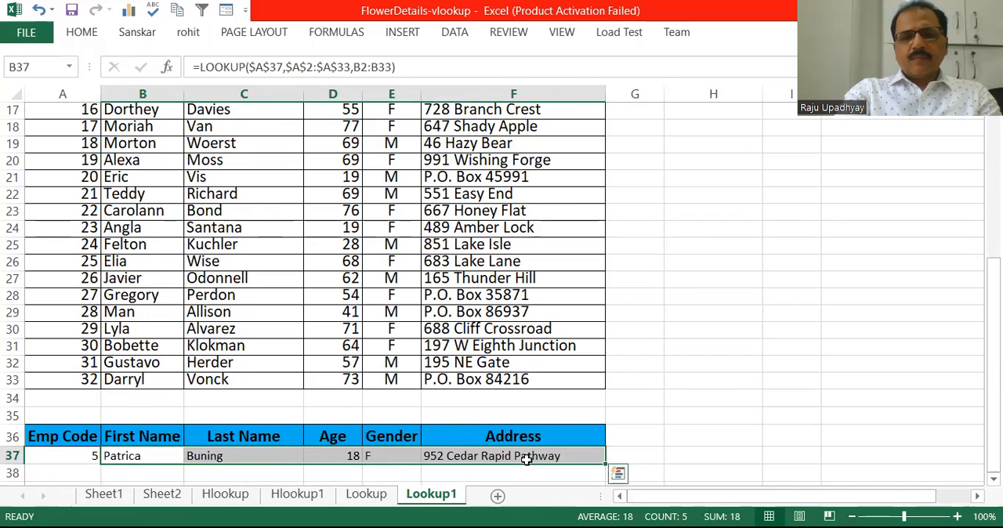
pyautogui.press('Delete')
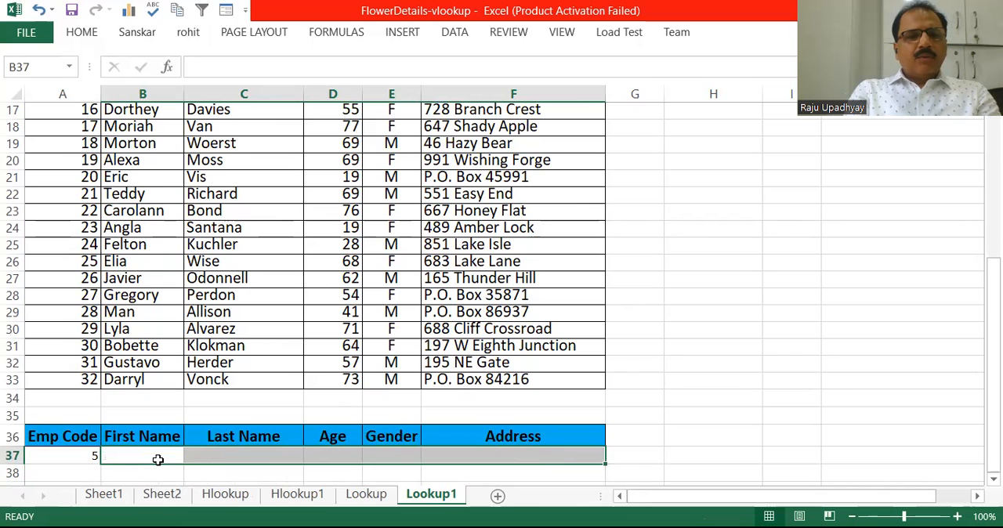
pyautogui.click(158, 460)
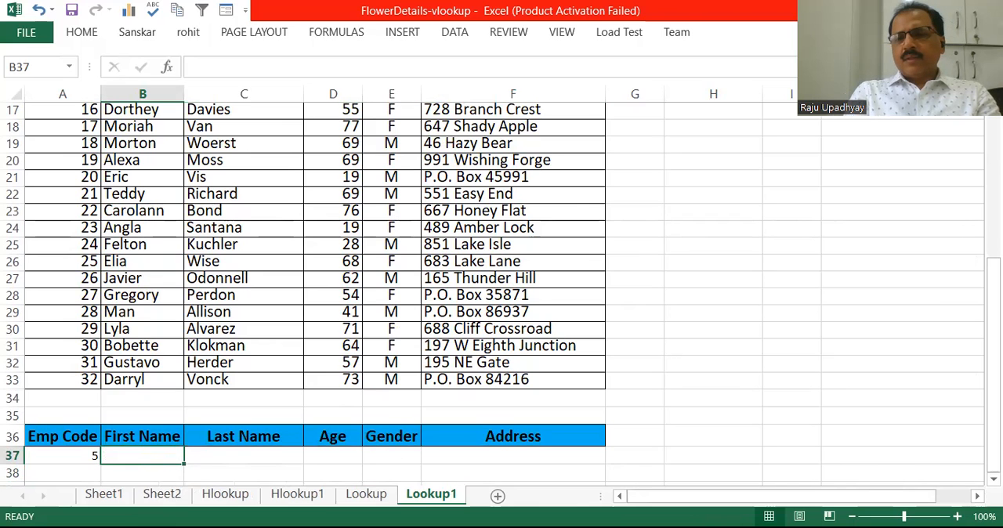
pyautogui.scroll(-2, 502, 293)
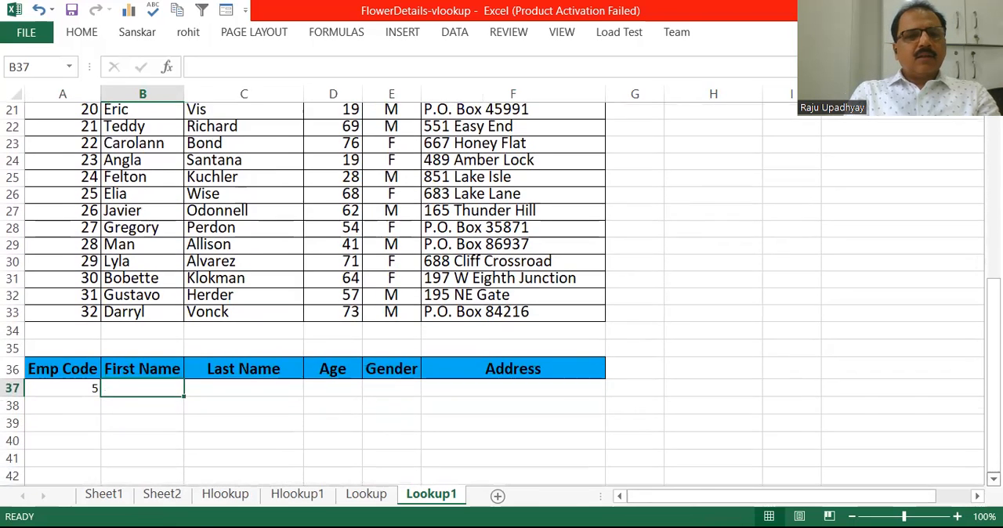
# - Make row A37:F37 of the second lookup table bold at font size 24
pyautogui.moveTo(52, 389); pyautogui.dragTo(506, 384)
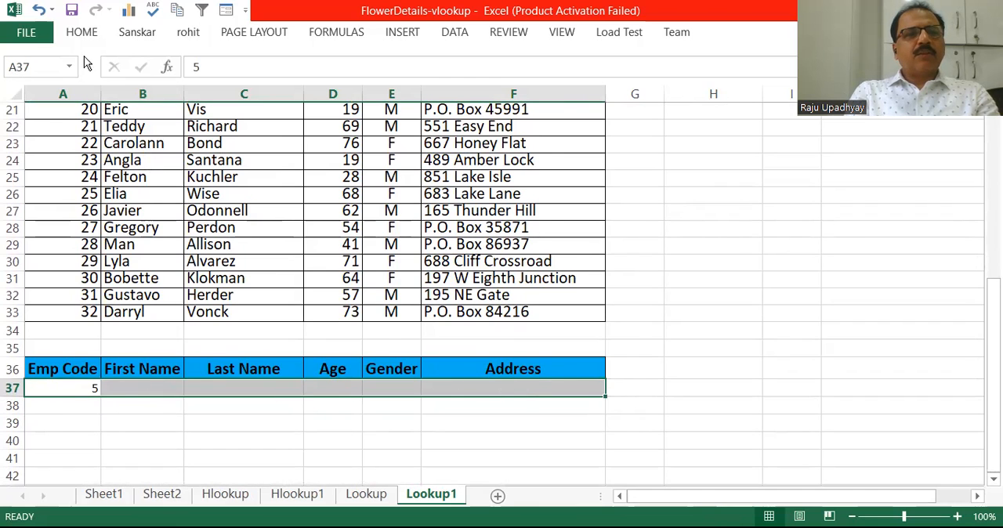
pyautogui.click(74, 36)
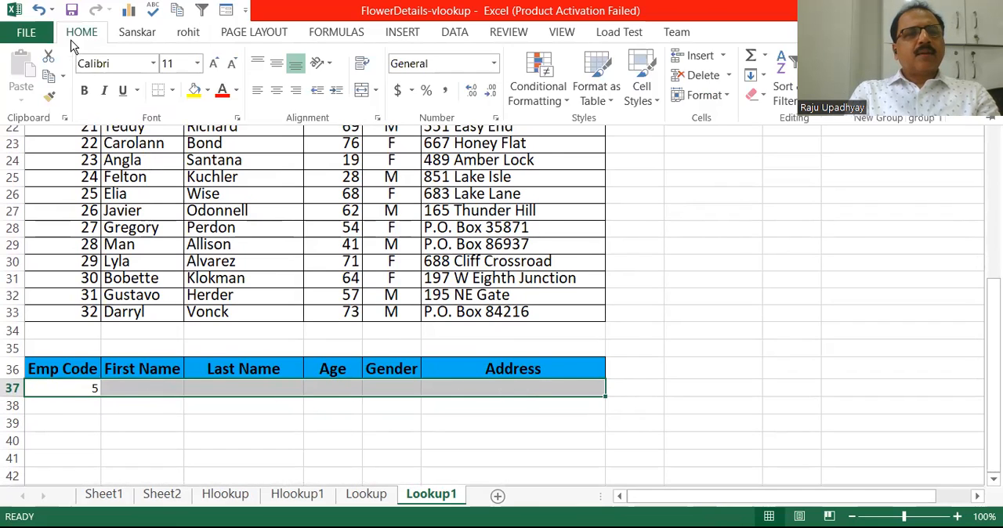
pyautogui.click(86, 91)
pyautogui.click(217, 64)
pyautogui.click(216, 64)
pyautogui.click(217, 64)
pyautogui.click(216, 64)
pyautogui.click(216, 65)
pyautogui.click(216, 65)
pyautogui.click(216, 64)
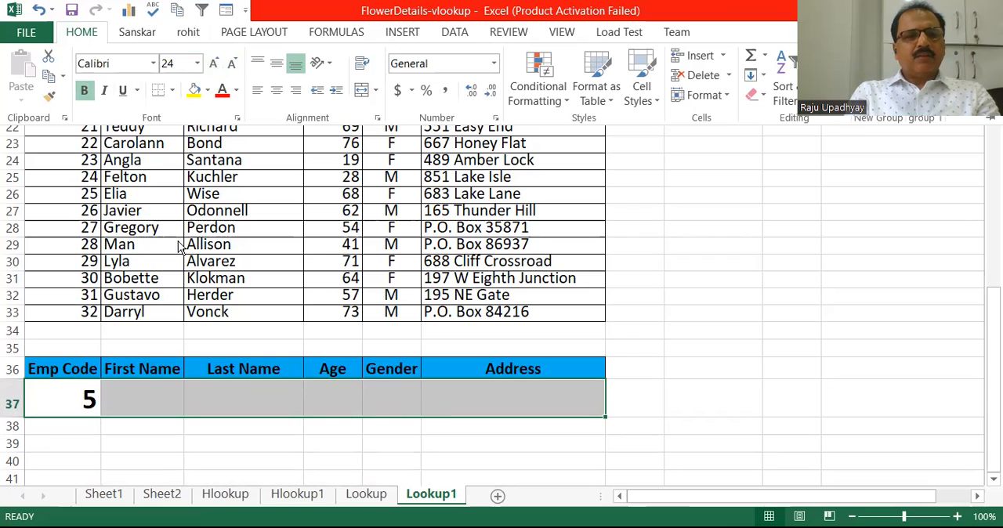
# - Start a LOOKUP formula in First Name cell B37 with Emp Code cell A37 as the lookup value
pyautogui.click(167, 384)
pyautogui.click(163, 389)
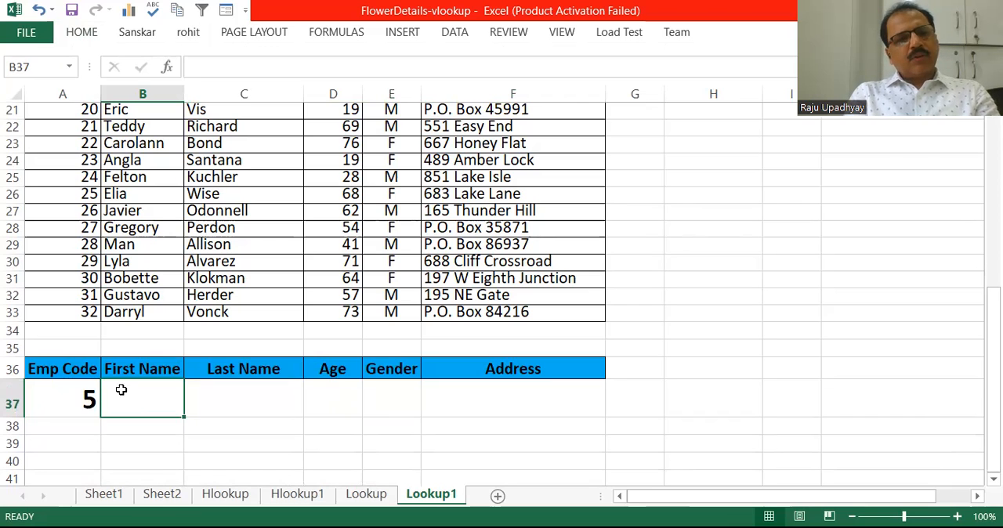
pyautogui.click(72, 398)
pyautogui.click(139, 401)
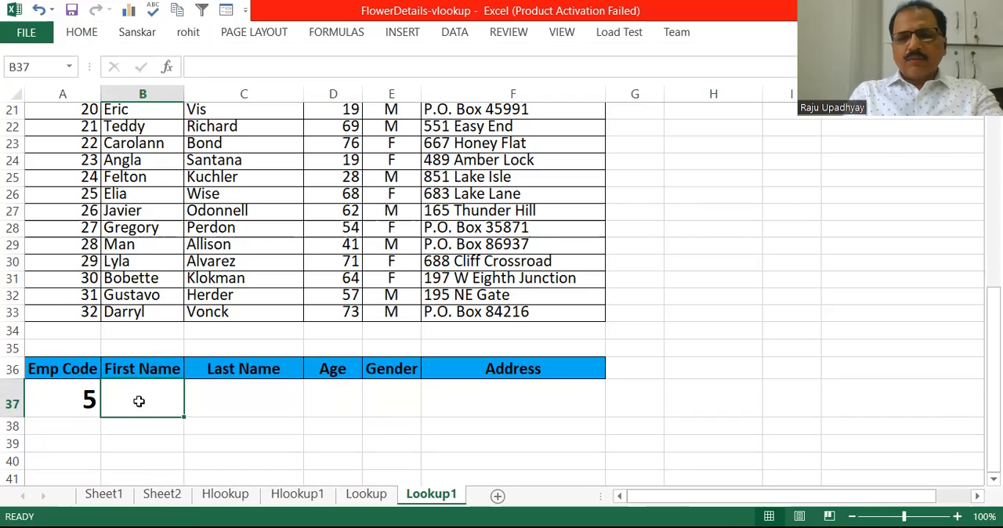
pyautogui.write('=')
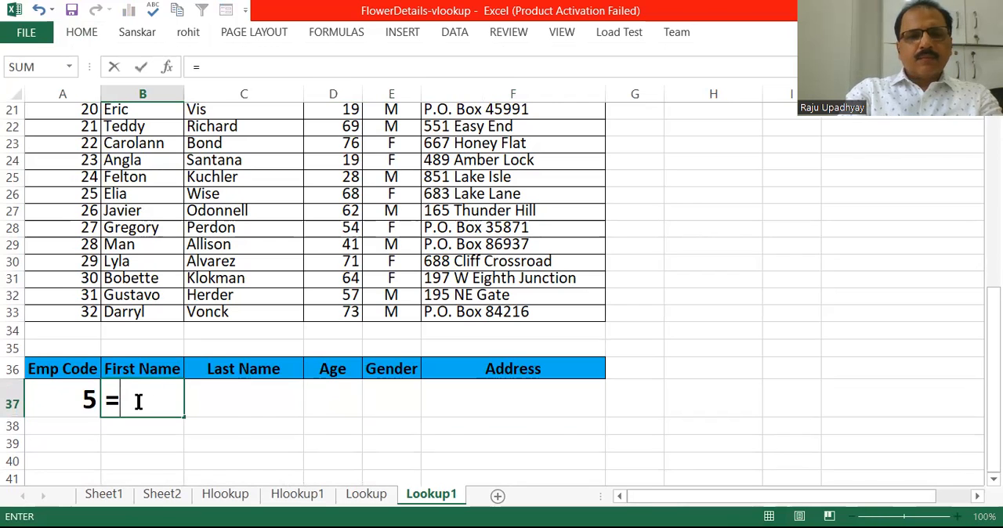
pyautogui.write('LOOKUP')
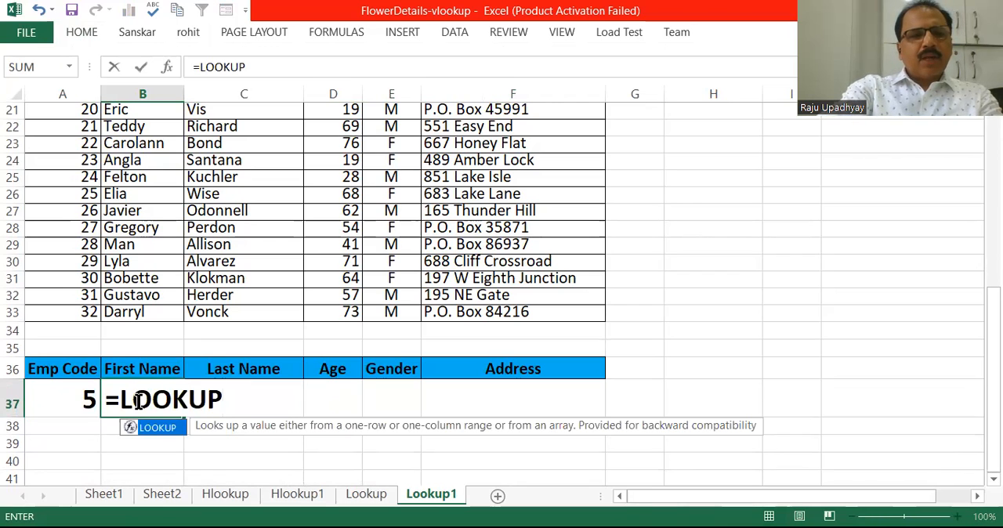
pyautogui.write('(')
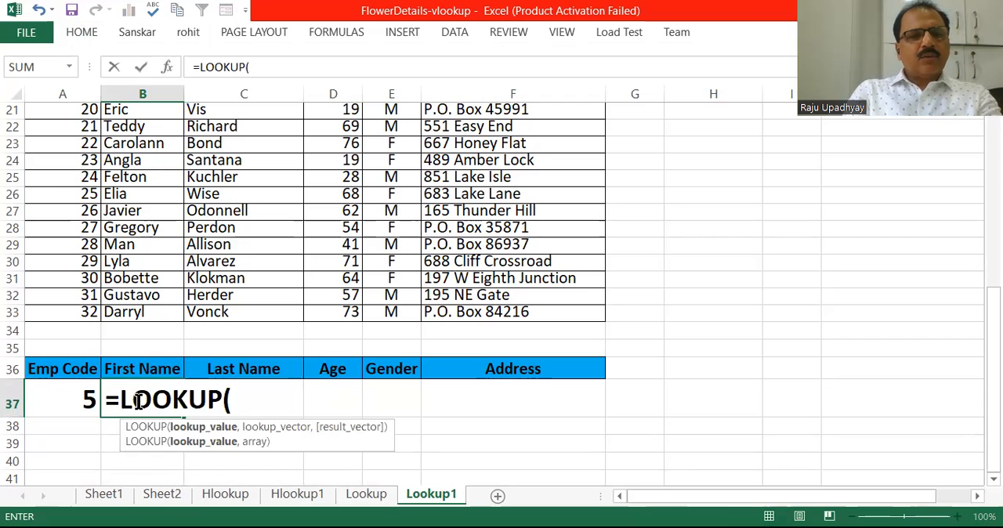
pyautogui.click(70, 403)
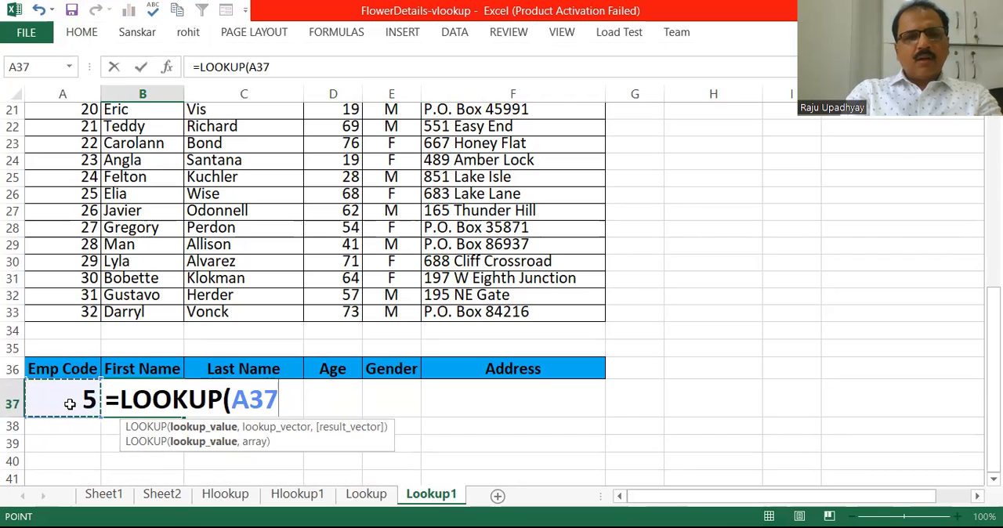
pyautogui.write(',')
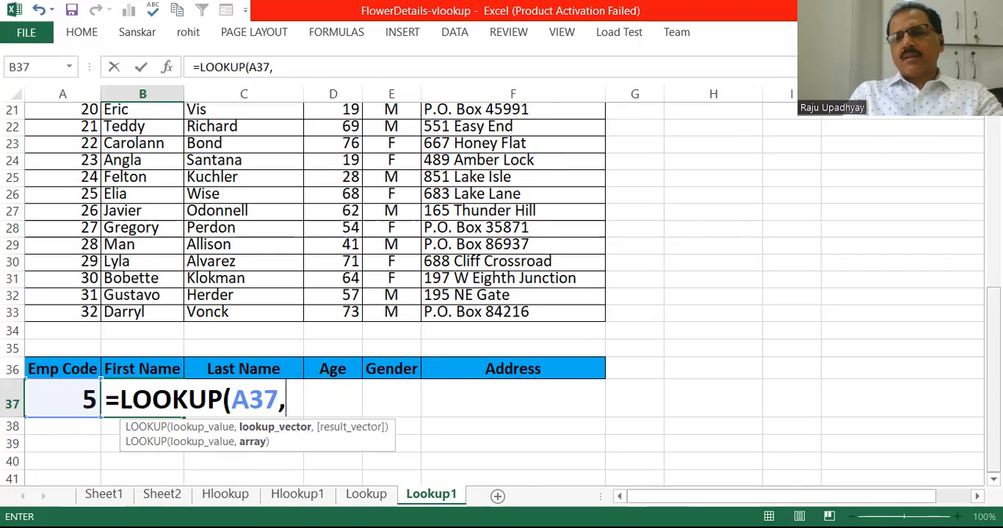
# - Add the employee table's Emp Code range A2:A33 as the lookup vector of the B37 formula
pyautogui.moveTo(993, 376); pyautogui.dragTo(988, 188)
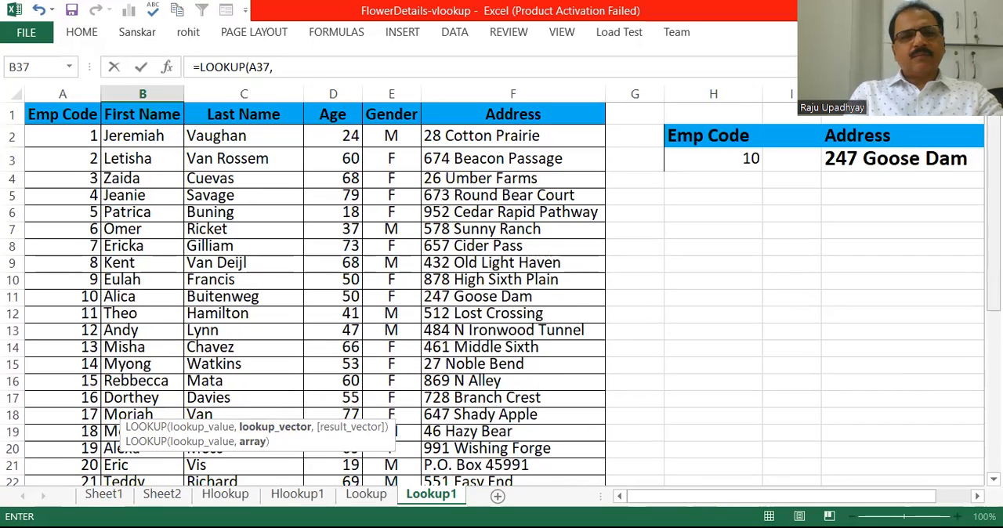
pyautogui.click(79, 136)
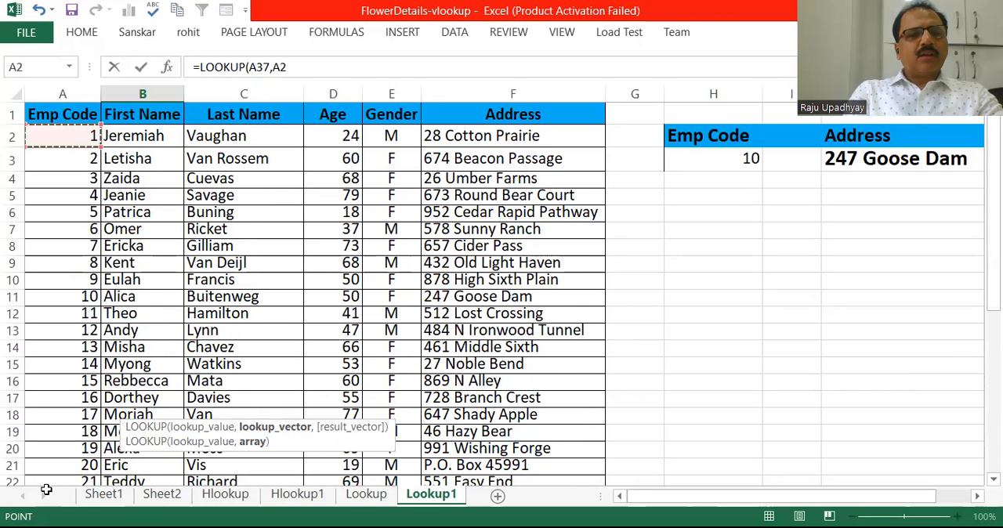
pyautogui.hotkey('ctrl', 'shift', 'Down')
pyautogui.hotkey('shift', 'Up')
pyautogui.hotkey('shift', 'Down')
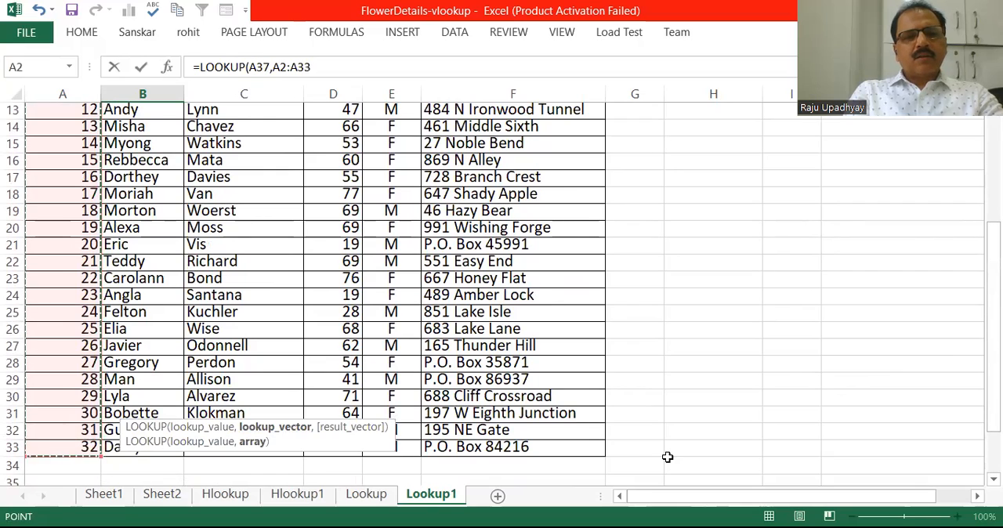
pyautogui.scroll(-3, 943, 470)
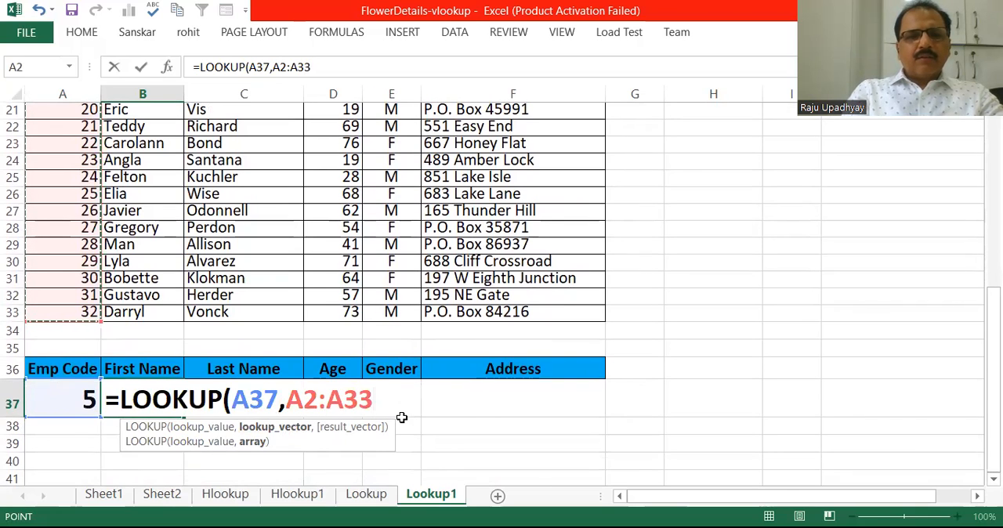
pyautogui.write(',')
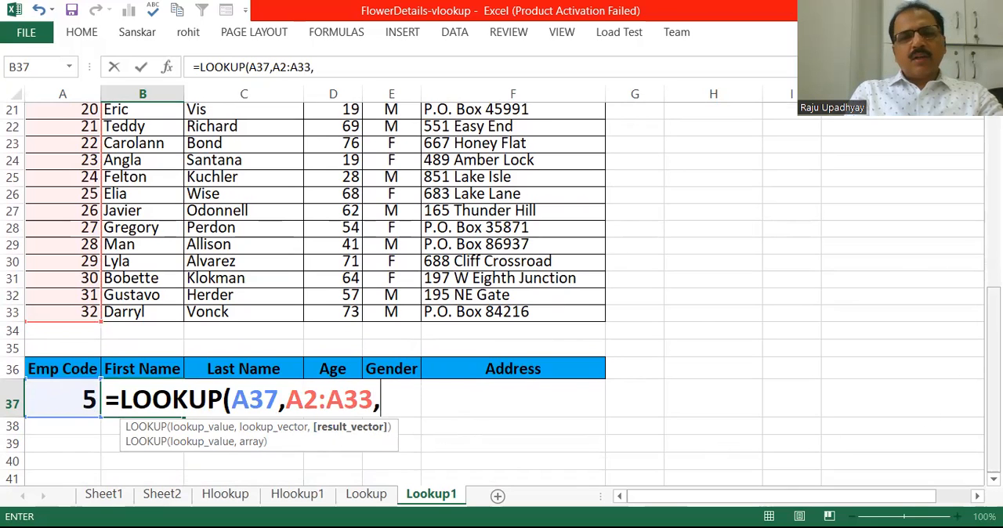
# - Complete the B37 LOOKUP formula with the employee table's First Name range B2:B33 as the result vector
pyautogui.scroll(6, 501, 294)
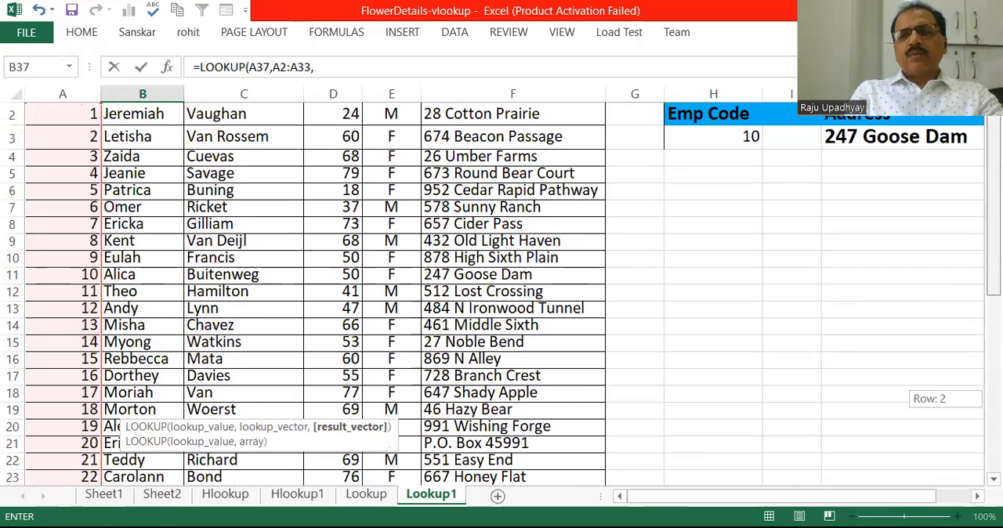
pyautogui.scroll(1, 501, 294)
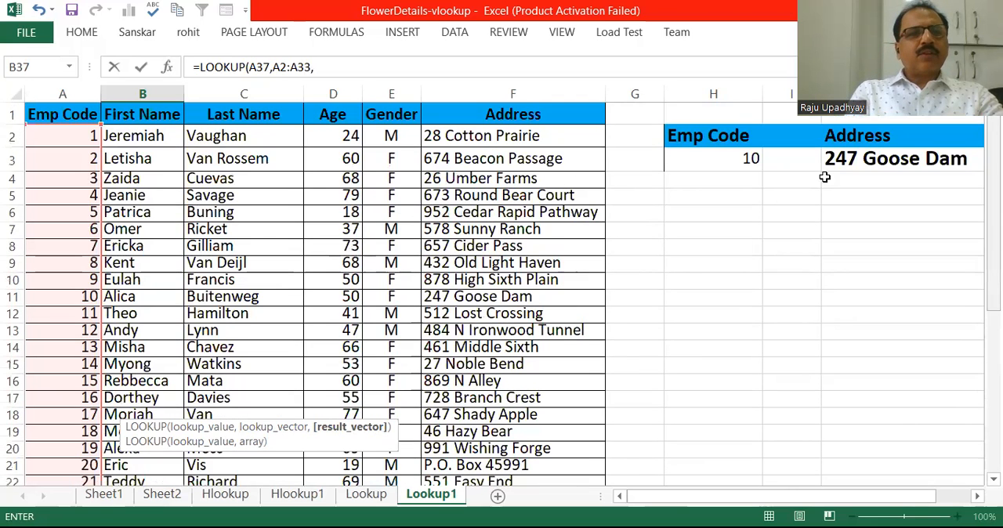
pyautogui.click(150, 141)
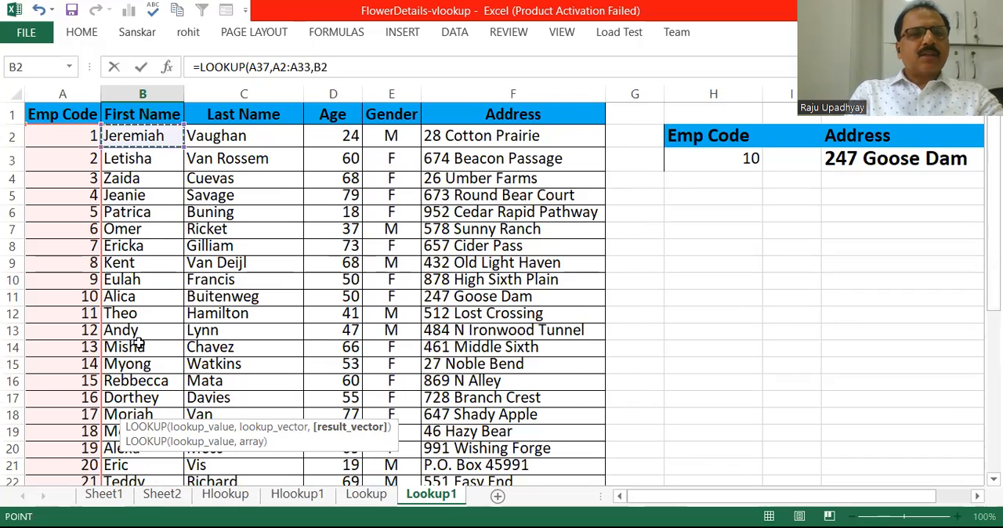
pyautogui.moveTo(141, 390); pyautogui.dragTo(136, 455)
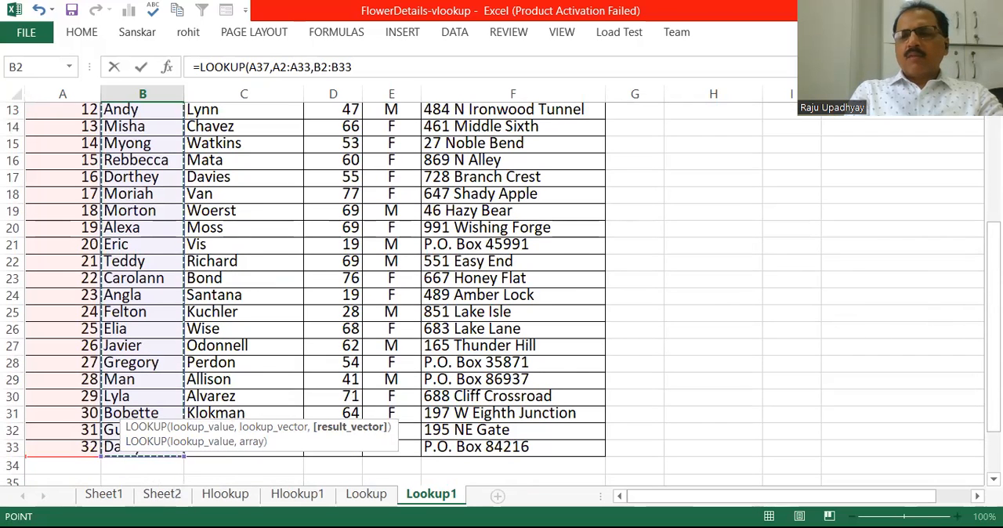
pyautogui.moveTo(993, 324); pyautogui.dragTo(993, 365)
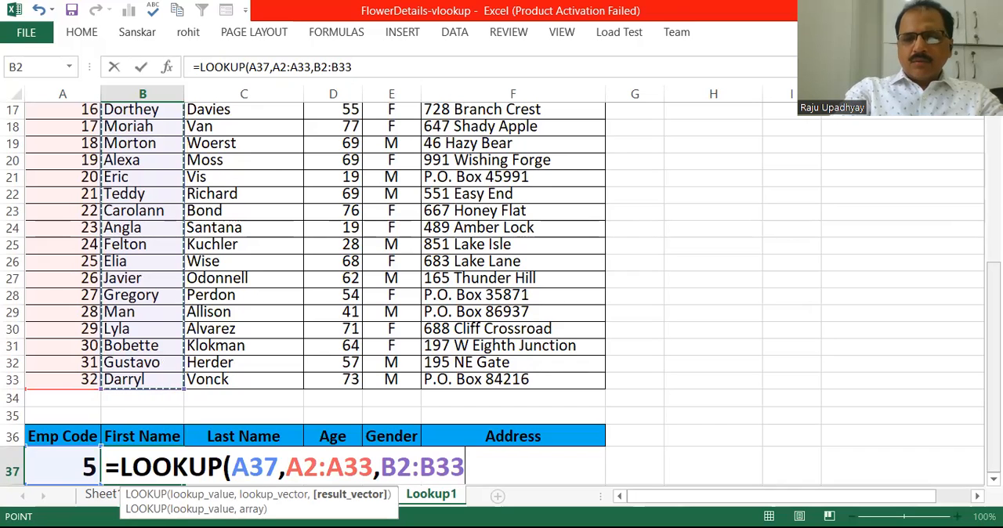
pyautogui.write(')')
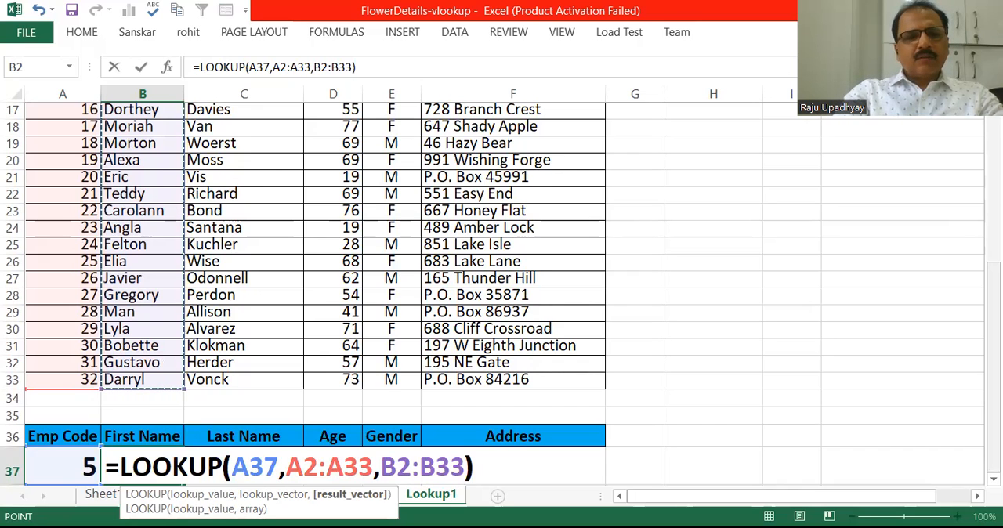
pyautogui.press('Return')
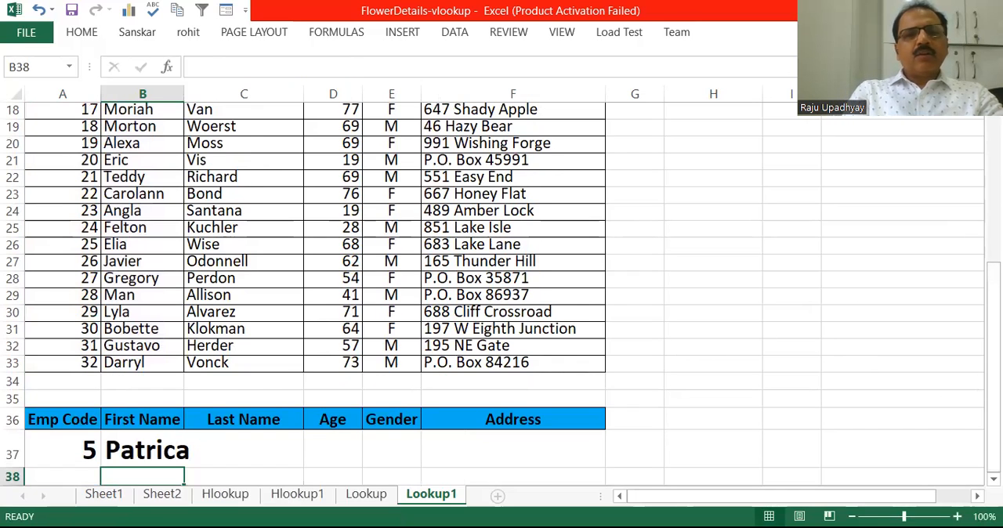
# - Fit column B to its contents and widen the Last Name column C and Address column F
pyautogui.moveTo(993, 345)
pyautogui.mouseDown()
pyautogui.moveTo(993, 327)
pyautogui.moveTo(993, 336)
pyautogui.mouseUp()
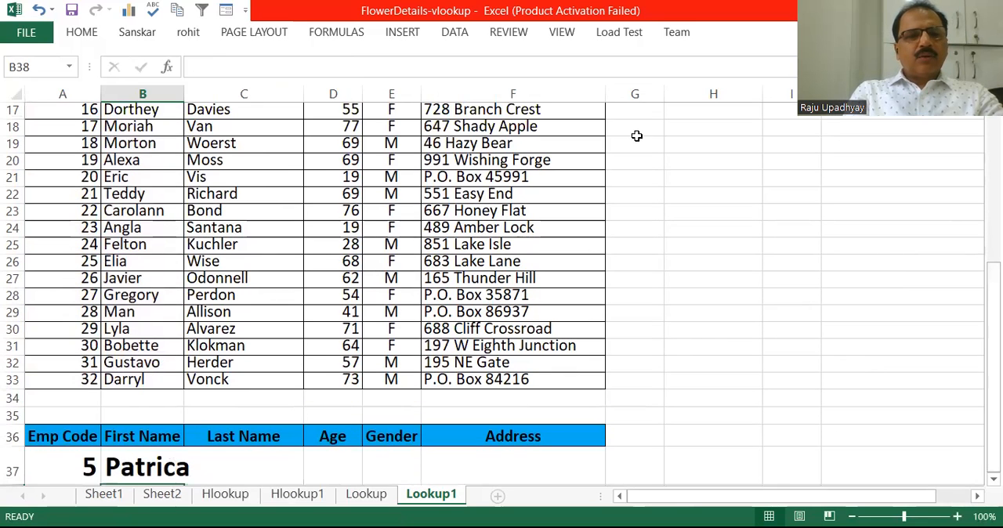
pyautogui.doubleClick(188, 93)
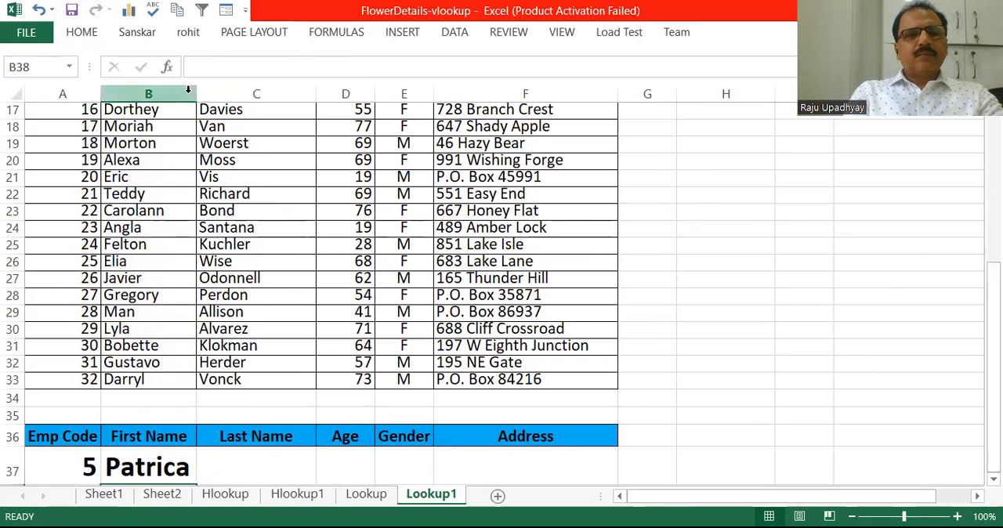
pyautogui.doubleClick(316, 94)
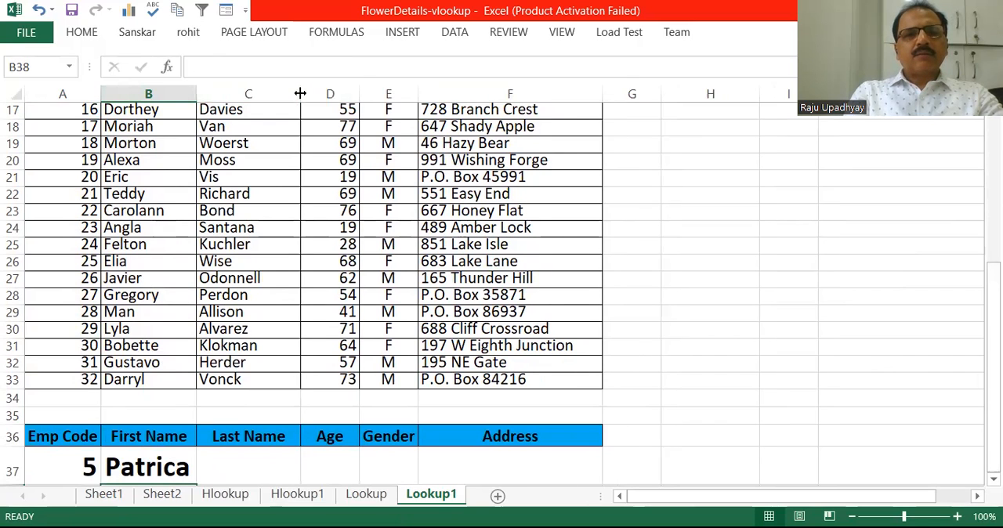
pyautogui.moveTo(300, 93); pyautogui.dragTo(323, 94)
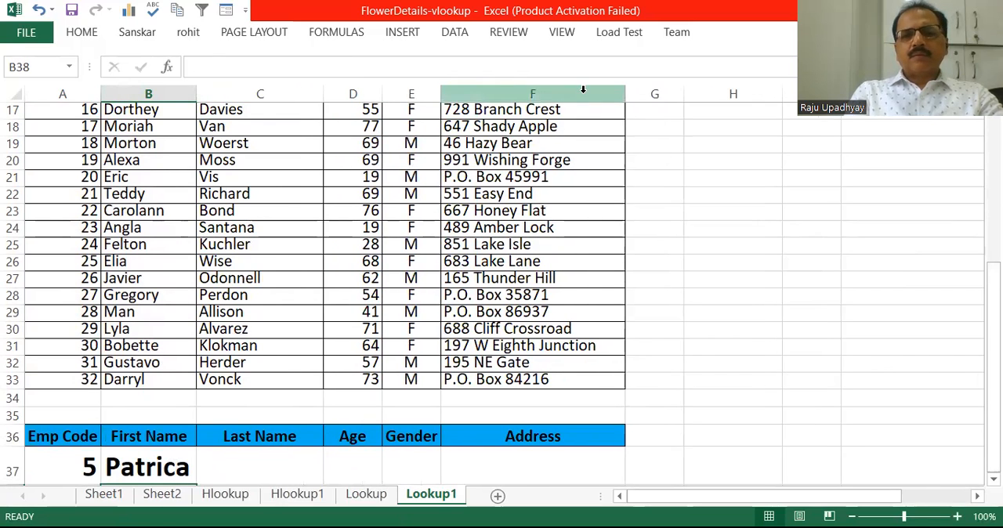
pyautogui.moveTo(625, 93); pyautogui.dragTo(711, 91)
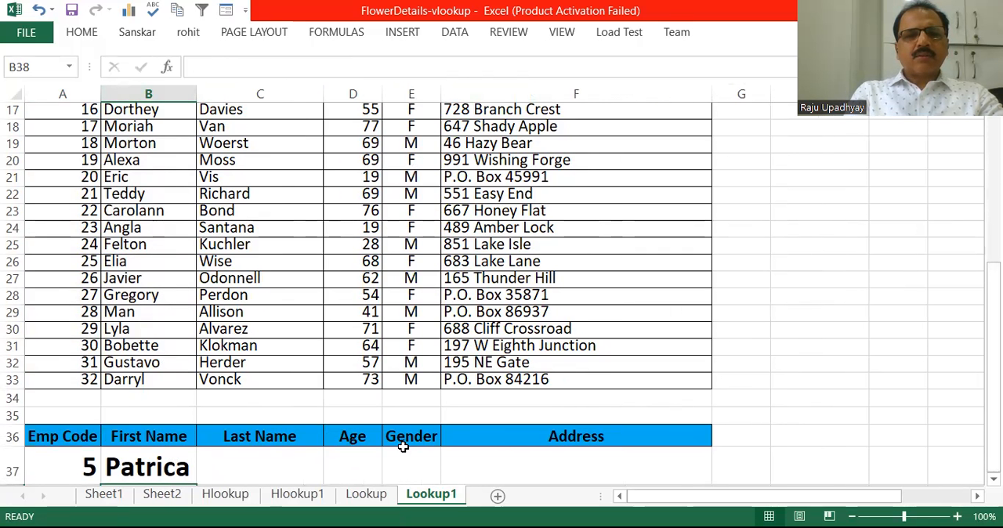
# - Compare the First Name lookup result with the record for Emp Code 5 in the employee table
pyautogui.click(239, 284)
pyautogui.press('Up')
pyautogui.press('Up')
pyautogui.press('Up')
pyautogui.press('Up')
pyautogui.press('Up')
pyautogui.press('Up')
pyautogui.press('Up')
pyautogui.press('Up')
pyautogui.press('Up')
pyautogui.press('Up')
pyautogui.press('Up')
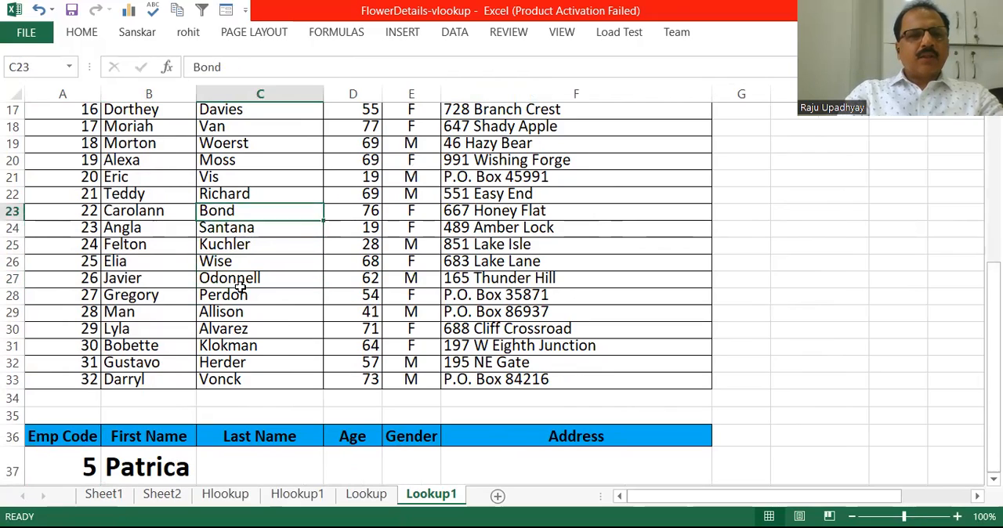
pyautogui.press('Up')
pyautogui.press('Up')
pyautogui.press('Up')
pyautogui.press('Up')
pyautogui.press('Up')
pyautogui.press('Up')
pyautogui.press('Up')
pyautogui.press('Up')
pyautogui.press('Up')
pyautogui.press('Up')
pyautogui.press('Up')
pyautogui.press('Up')
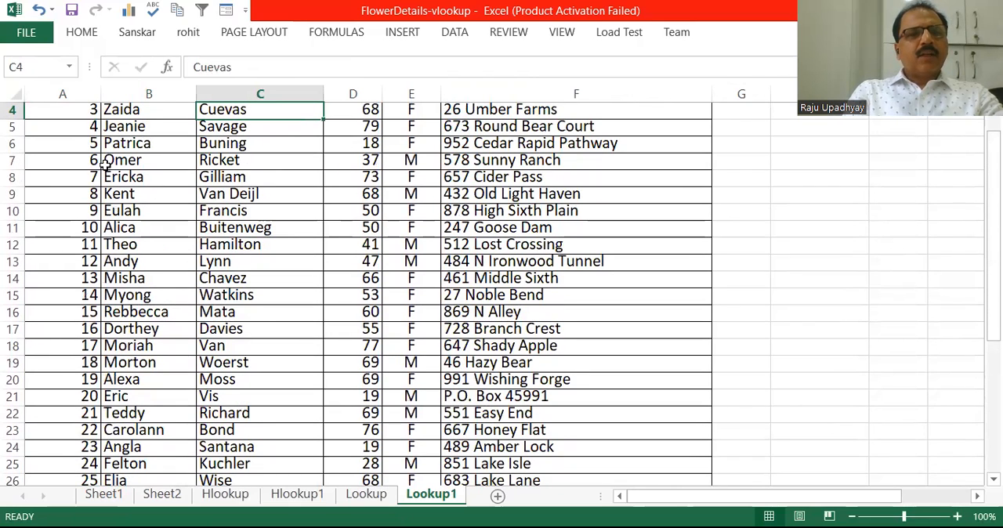
pyautogui.click(112, 147)
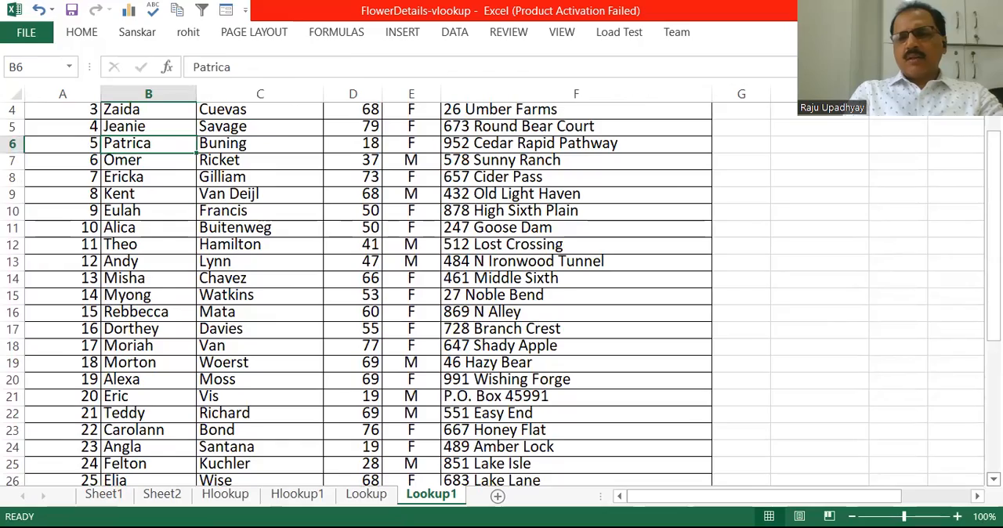
pyautogui.scroll(-4, 501, 294)
pyautogui.scroll(-2, 452, 454)
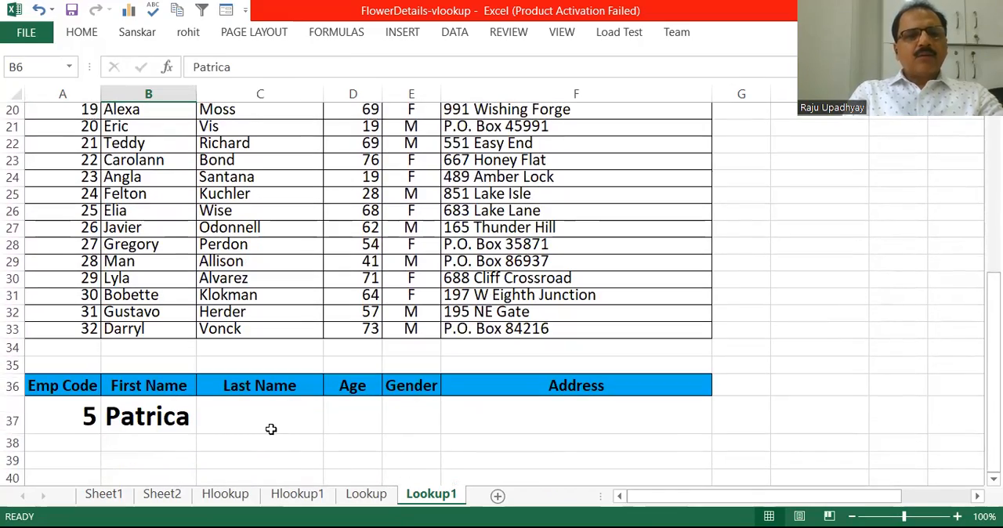
pyautogui.click(270, 429)
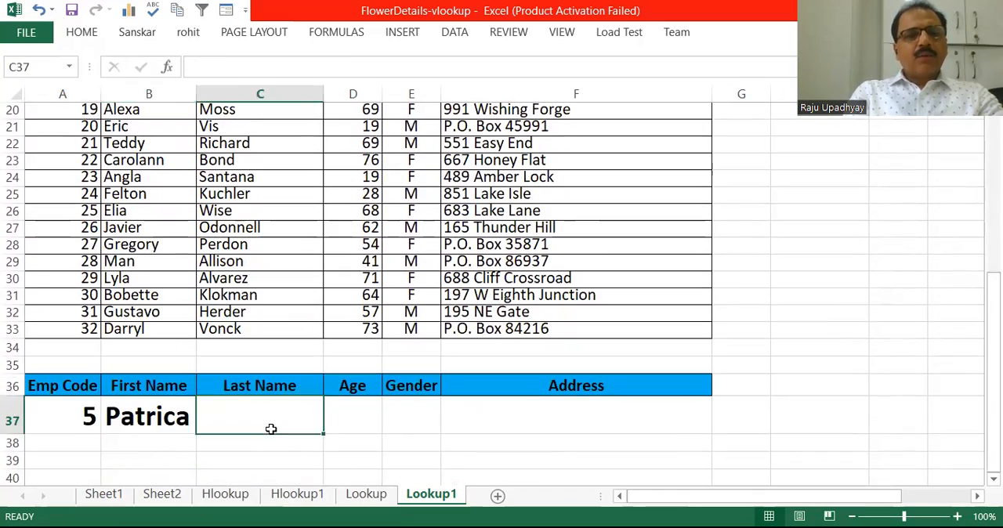
pyautogui.click(354, 409)
pyautogui.click(402, 408)
pyautogui.click(511, 400)
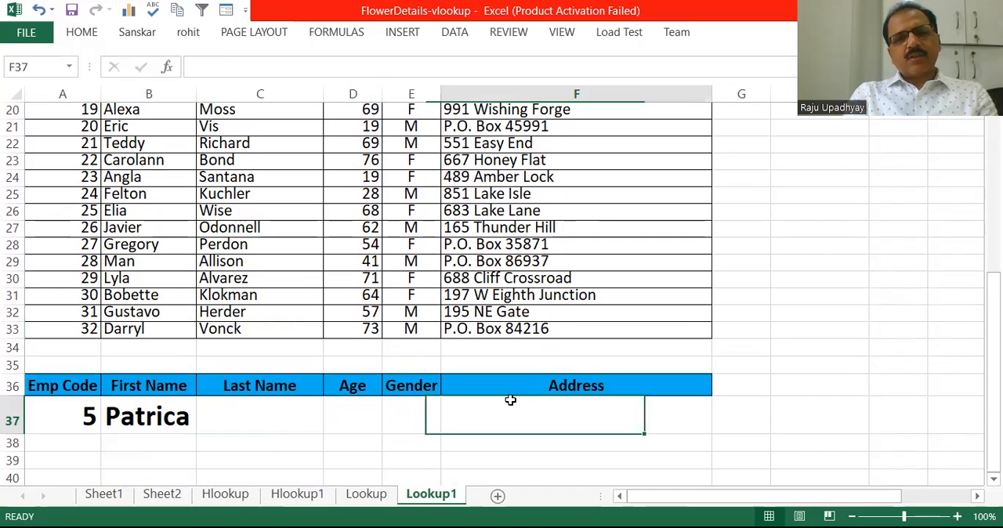
pyautogui.click(63, 420)
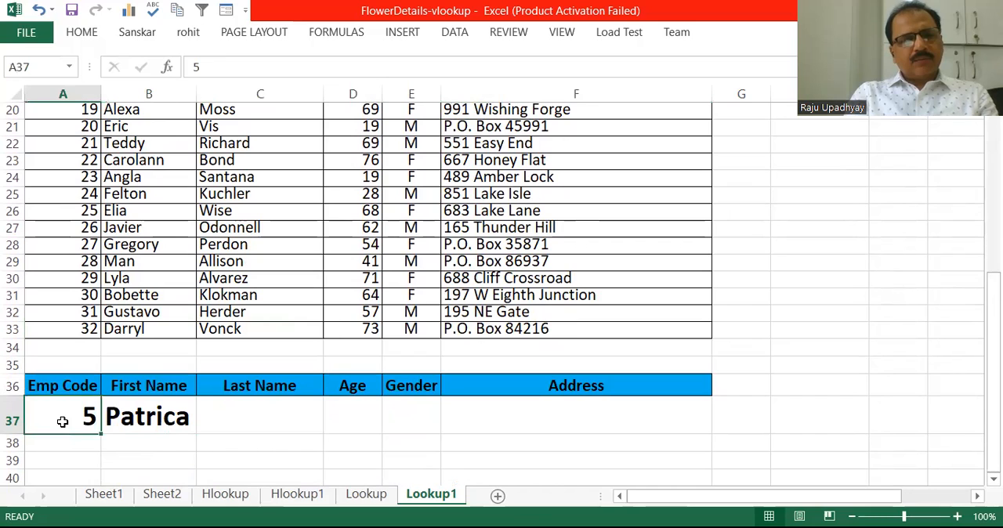
# - Make the lookup value and lookup vector in the B37 formula absolute as $A$37 and $A$2:$A$33, keeping B2:B33 relative
pyautogui.click(157, 417)
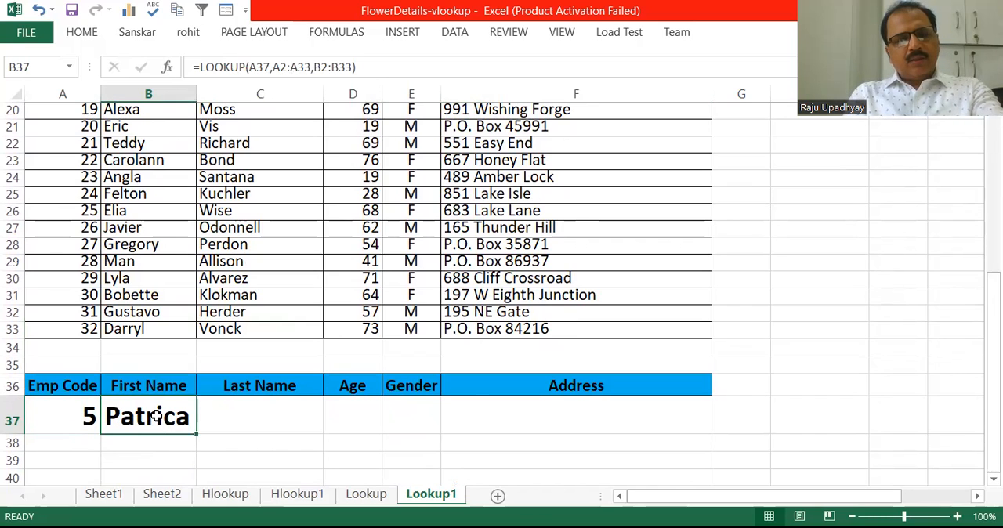
pyautogui.doubleClick(157, 417)
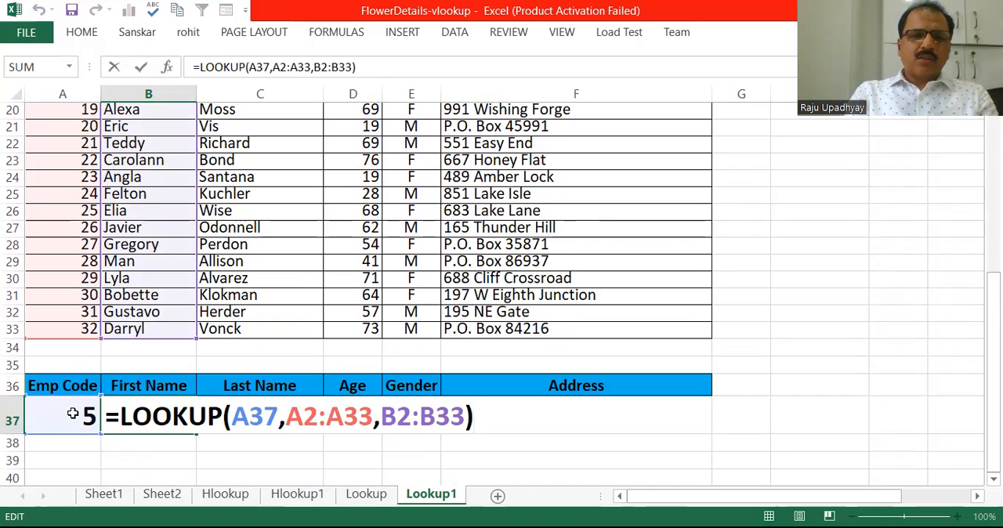
pyautogui.click(250, 415)
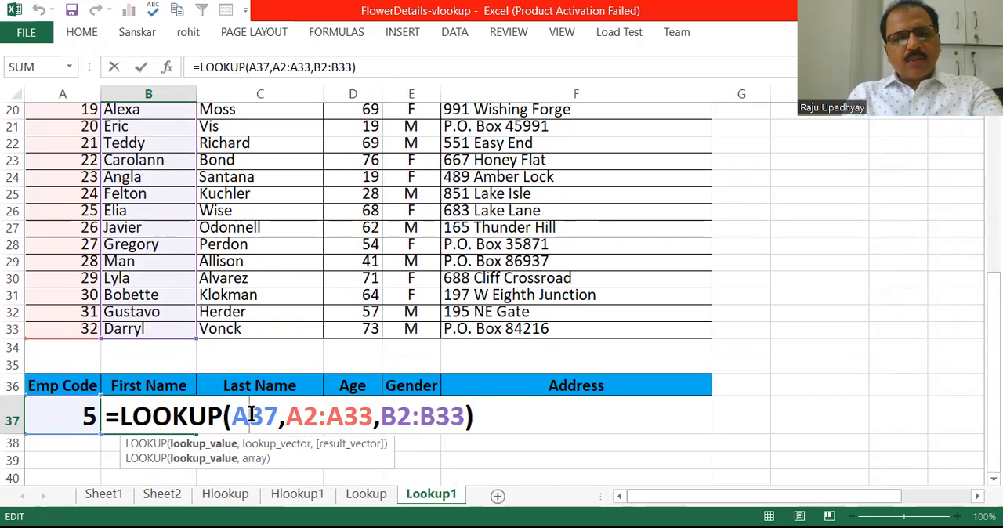
pyautogui.press('F4')
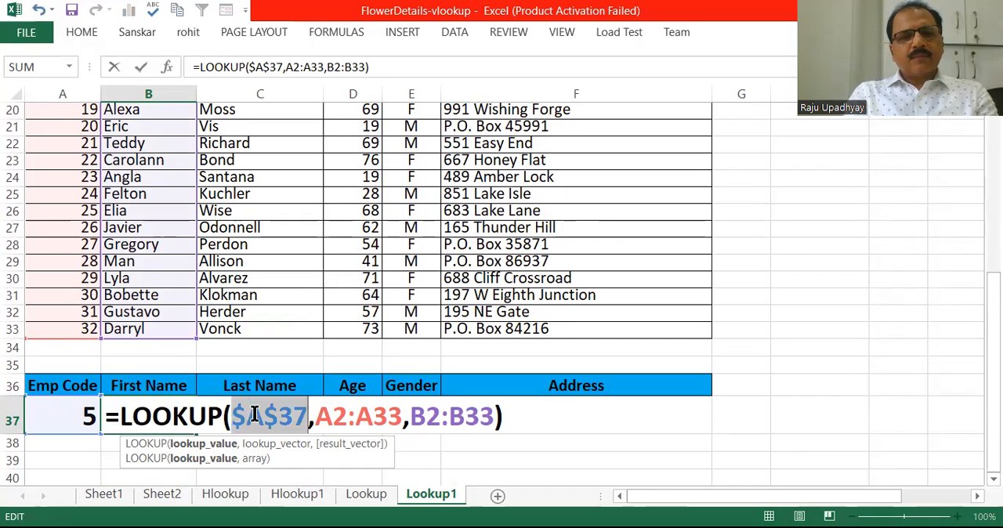
pyautogui.click(330, 416)
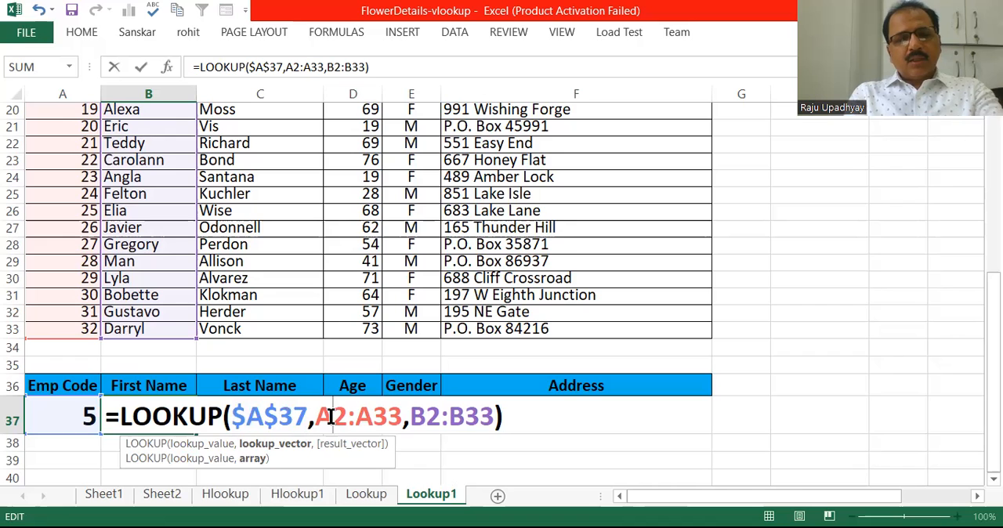
pyautogui.press('F4')
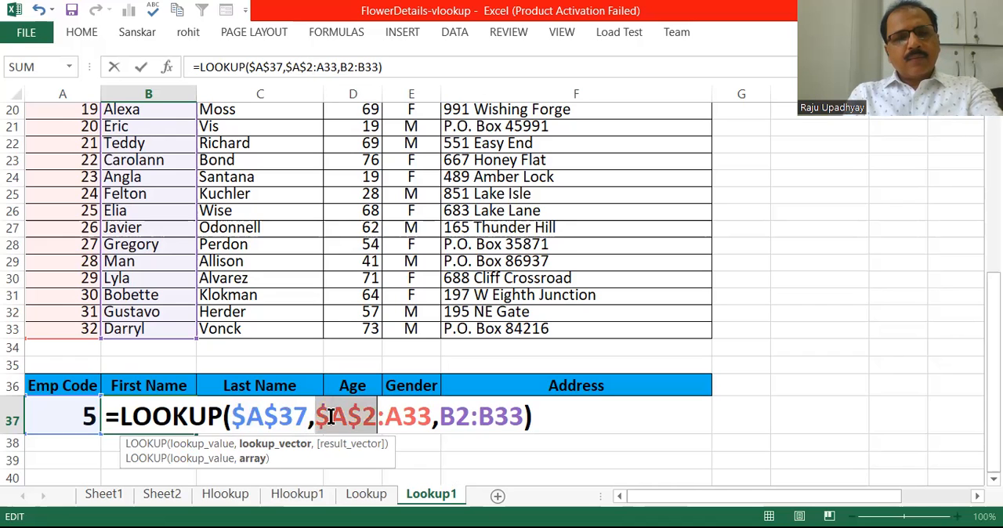
pyautogui.click(410, 415)
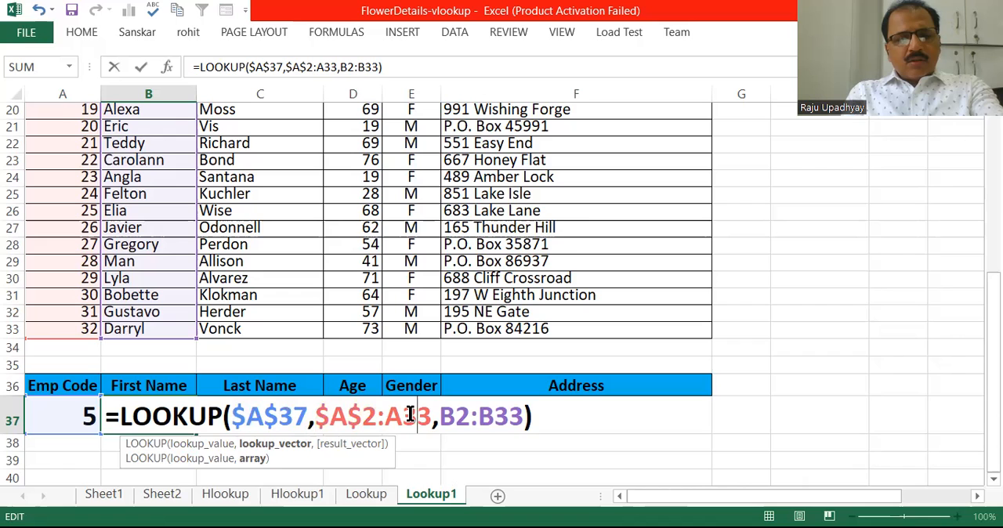
pyautogui.press('F4')
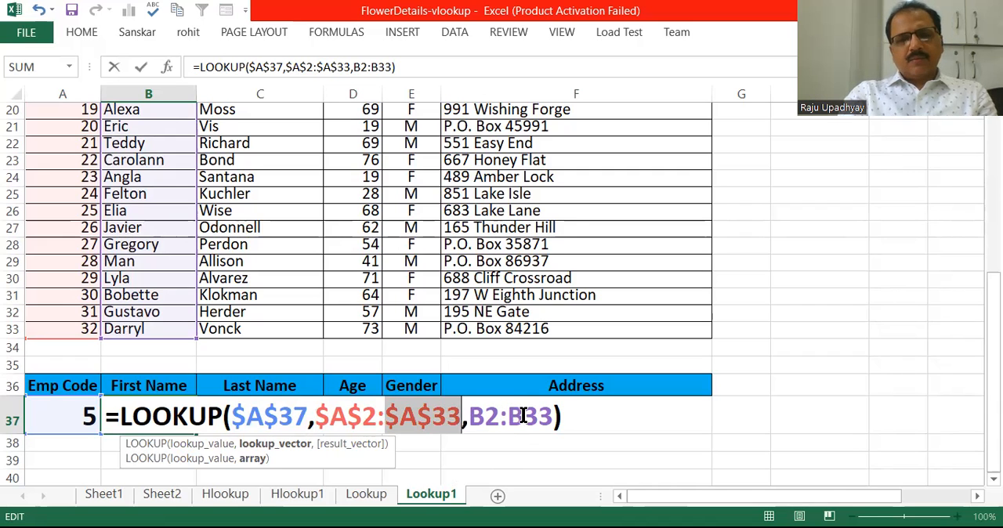
pyautogui.press('Return')
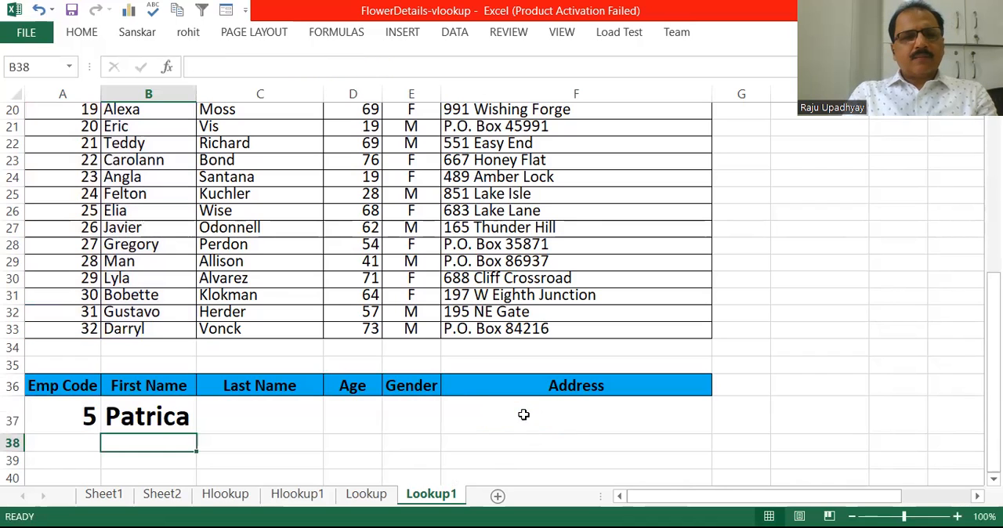
# - Fill the B37 formula across to Address cell F37 and fit column F to its contents
pyautogui.click(178, 419)
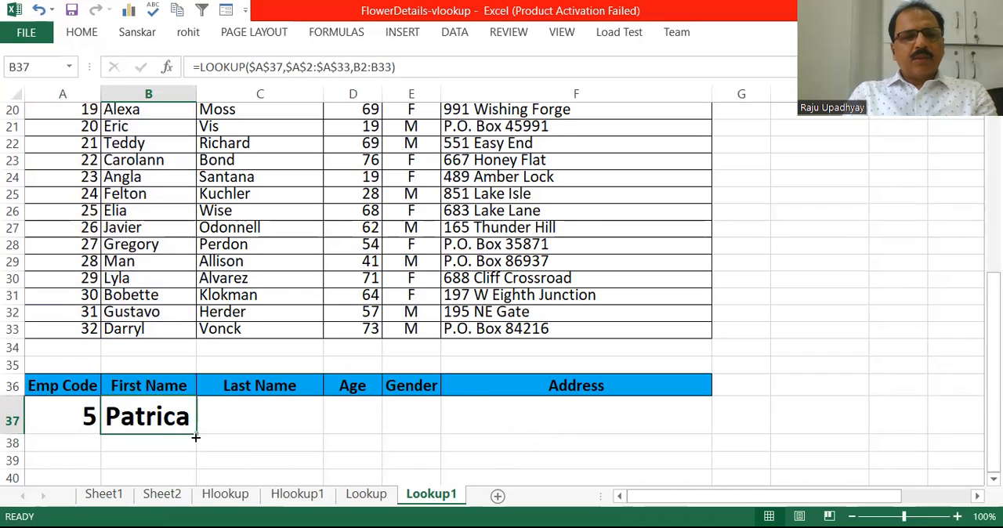
pyautogui.moveTo(196, 433); pyautogui.dragTo(619, 417)
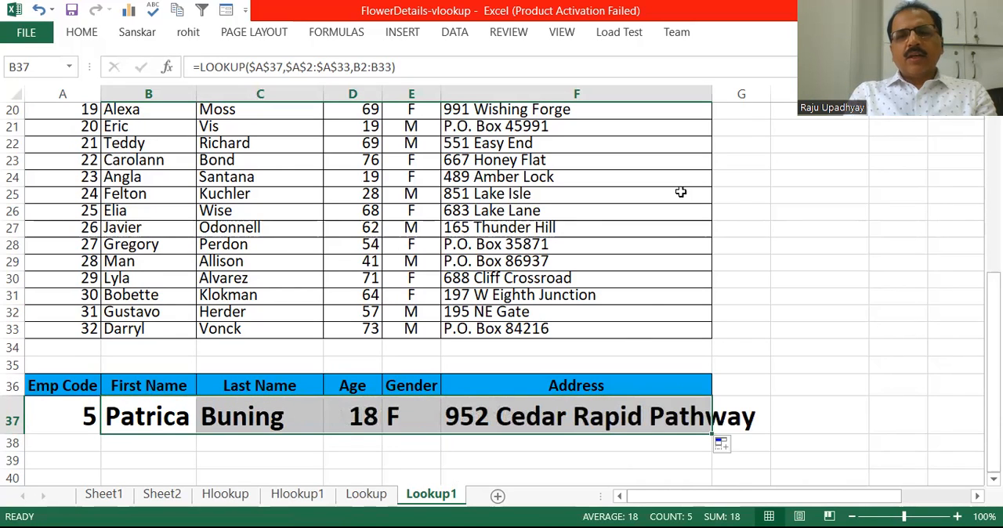
pyautogui.doubleClick(711, 94)
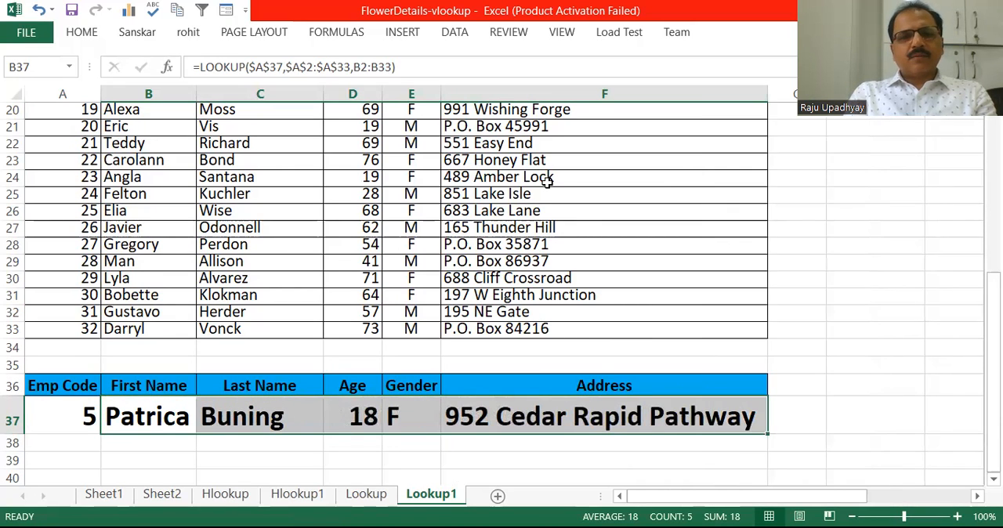
# - Set the Emp Code in A37 to 29 and select the matching record's row 30 for comparison
pyautogui.click(81, 424)
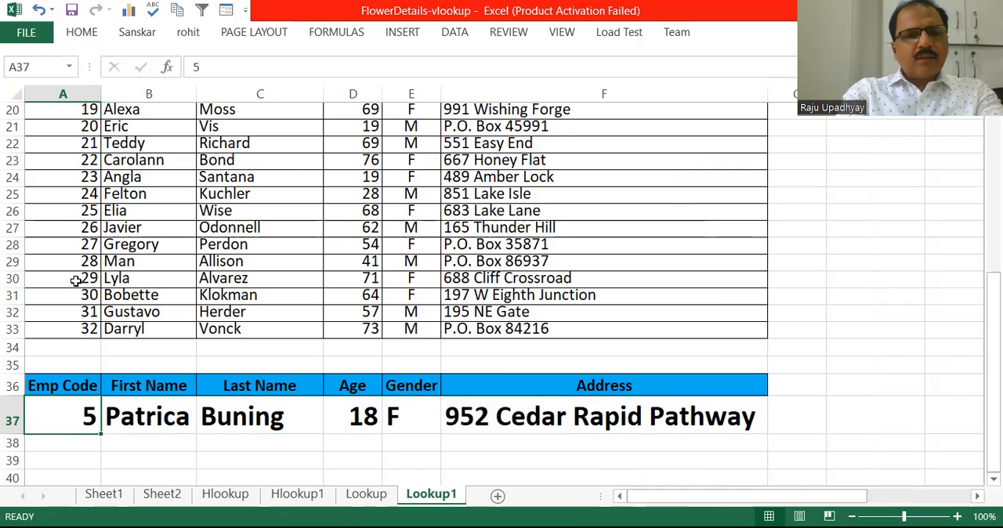
pyautogui.write('29')
pyautogui.press('Return')
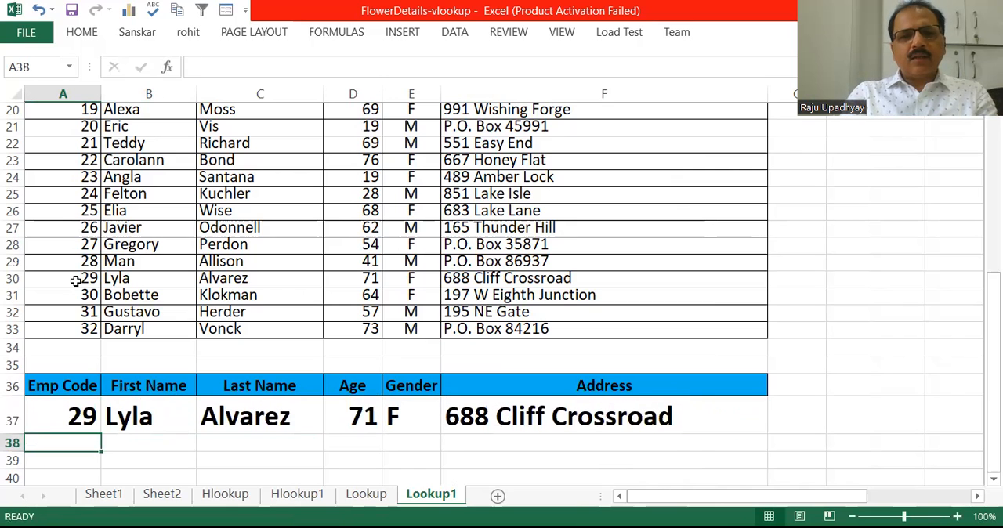
pyautogui.click(12, 279)
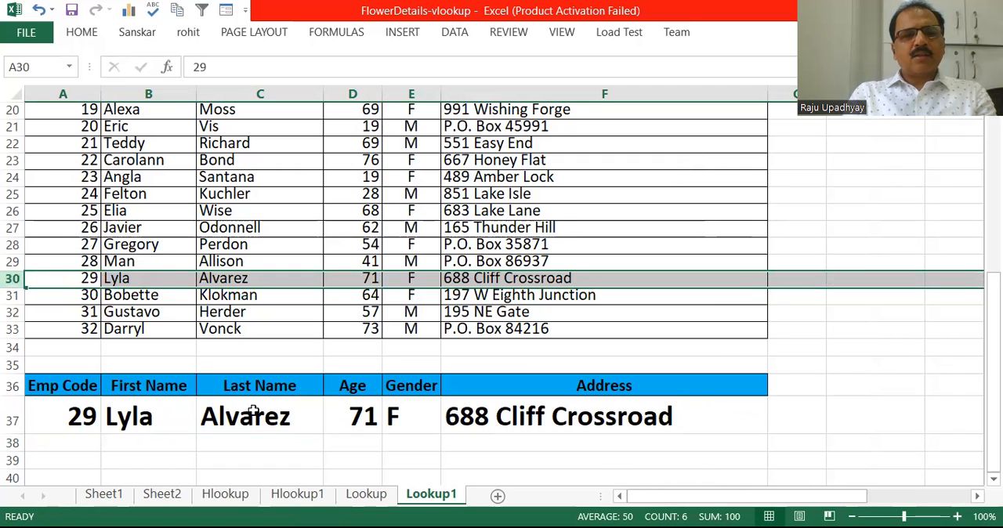